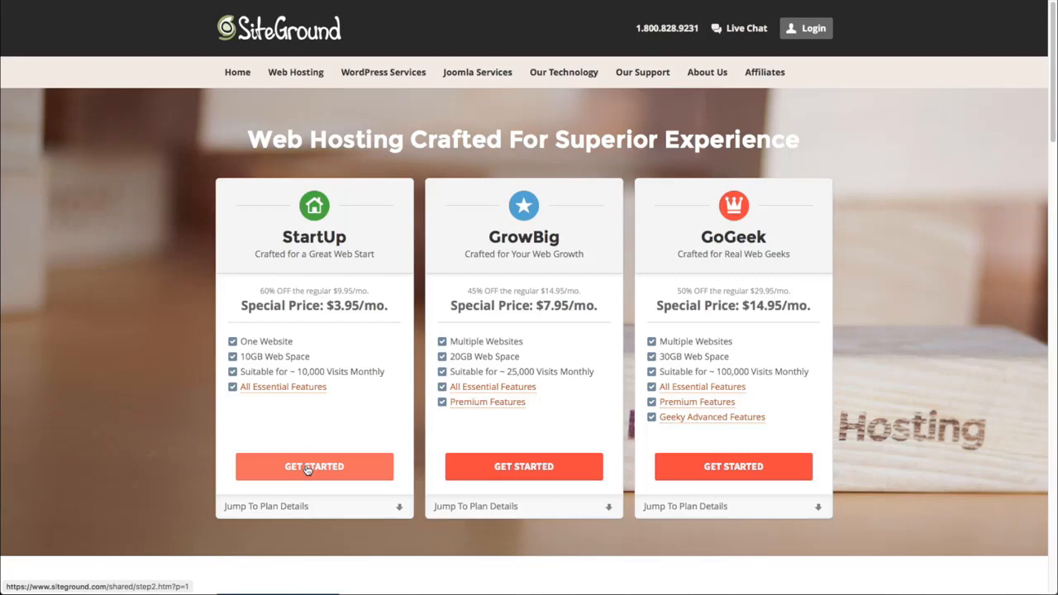
- Start a StartUp plan order and enter demotestrealhints.com as the new domain to register
{"action": "left_click", "coordinate": [308, 468]}
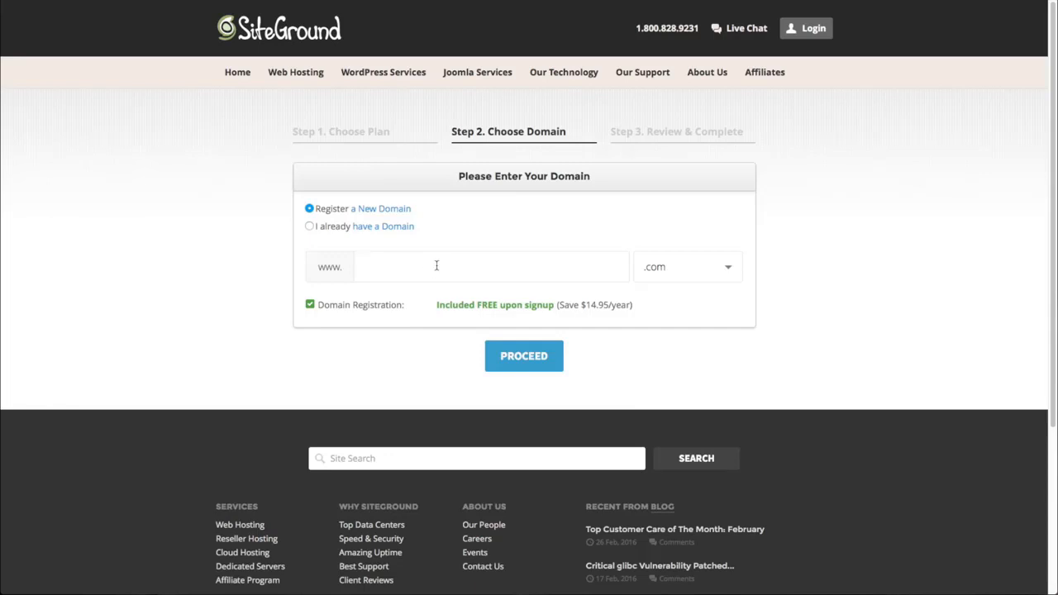
{"action": "type", "text": "demotestrealhints"}
{"action": "left_click", "coordinate": [534, 362]}
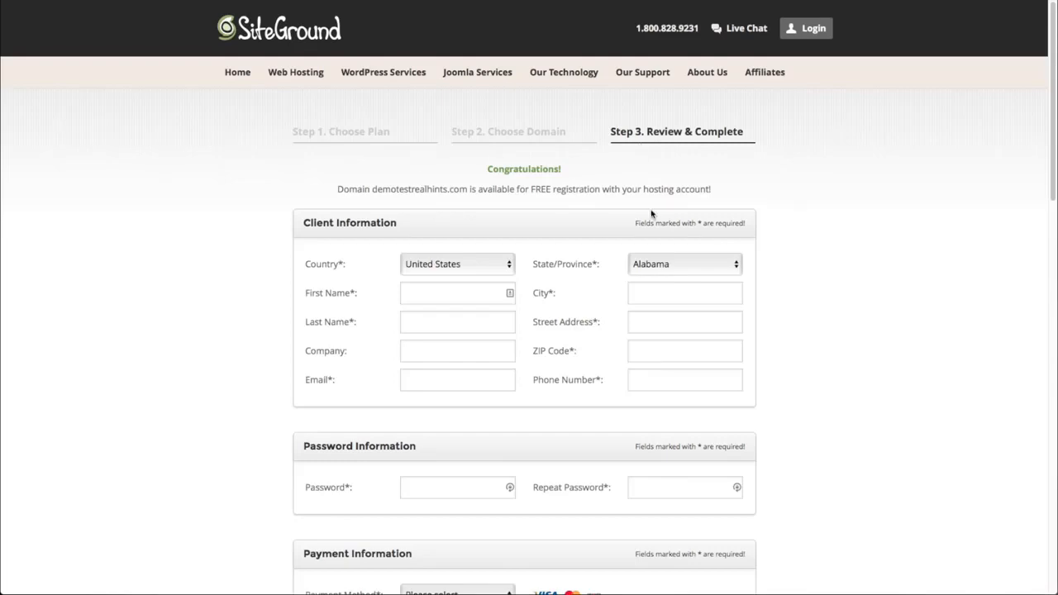
- Scroll down the Review & Complete page through the client information form
{"action": "scroll", "coordinate": [574, 366], "scroll_direction": "down", "scroll_amount": 4}
{"action": "scroll", "coordinate": [573, 367], "scroll_direction": "down", "scroll_amount": 5}
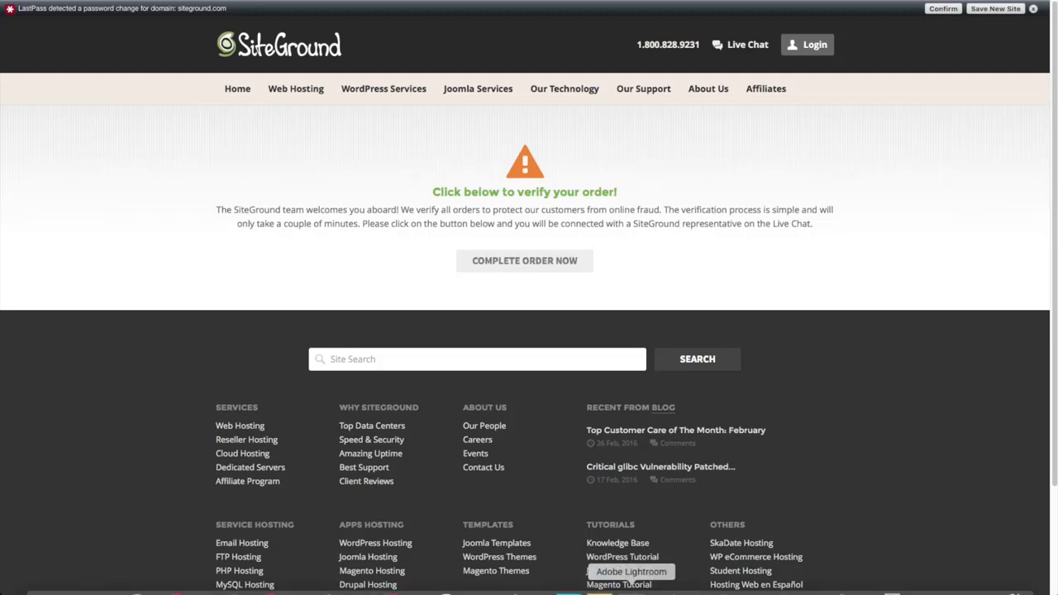
- Show the order confirmation email, then the VERIFICATION REQUIRED email for demotestrealhints.com
{"action": "left_click", "coordinate": [986, 592]}
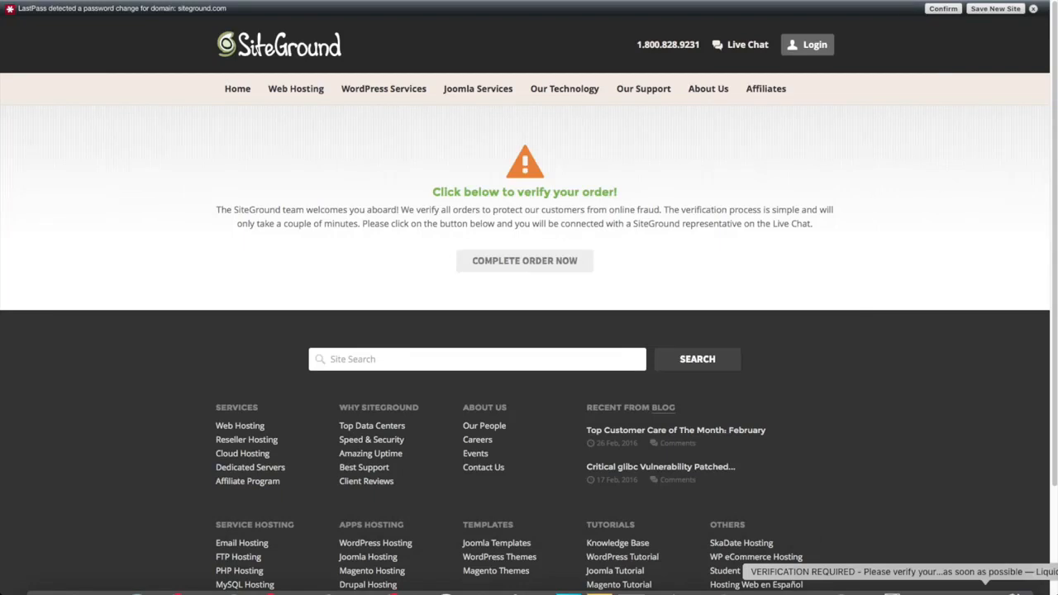
{"action": "left_click", "coordinate": [986, 589]}
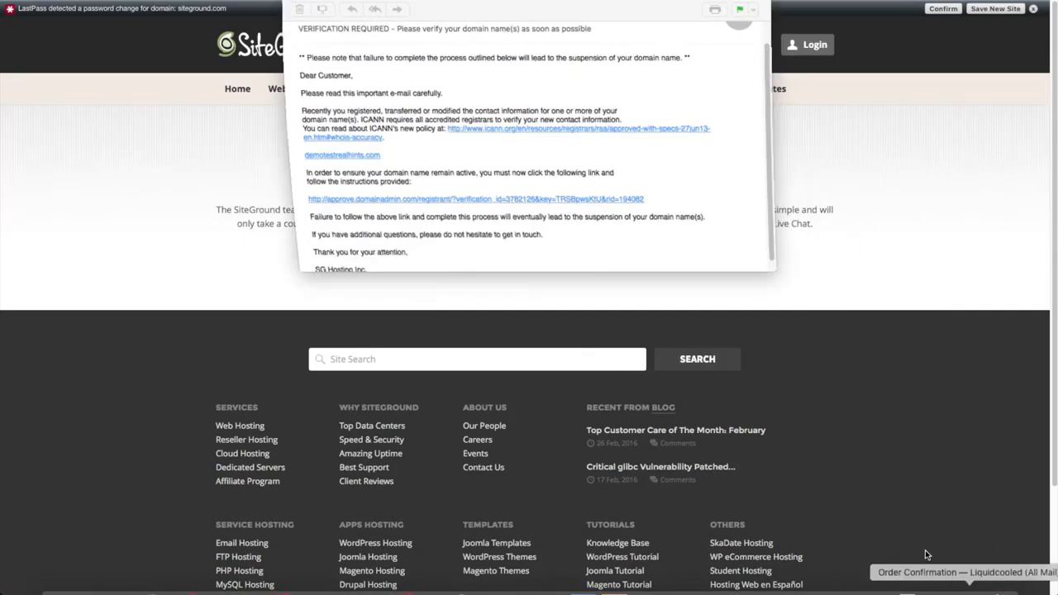
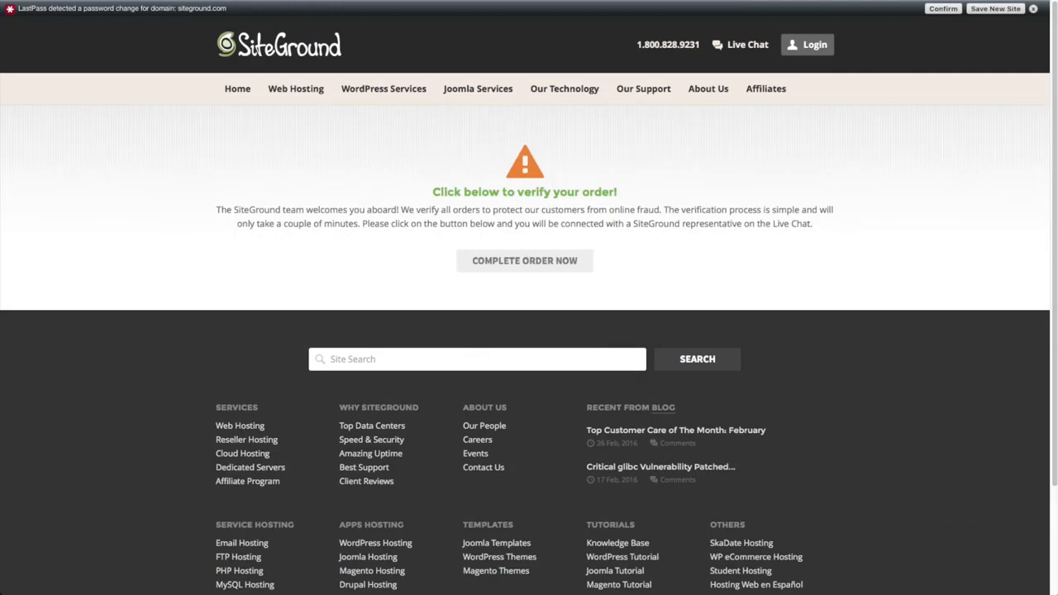
- Open the SiteGround welcome email and follow its 'Login to Customer Area' link
{"action": "left_click", "coordinate": [955, 590]}
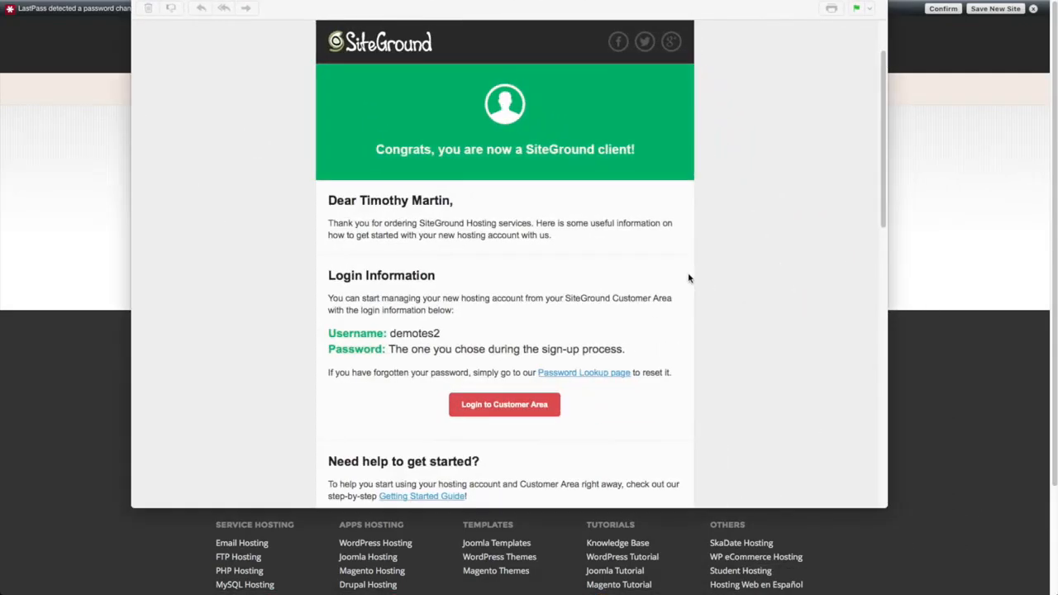
{"action": "left_click", "coordinate": [511, 407]}
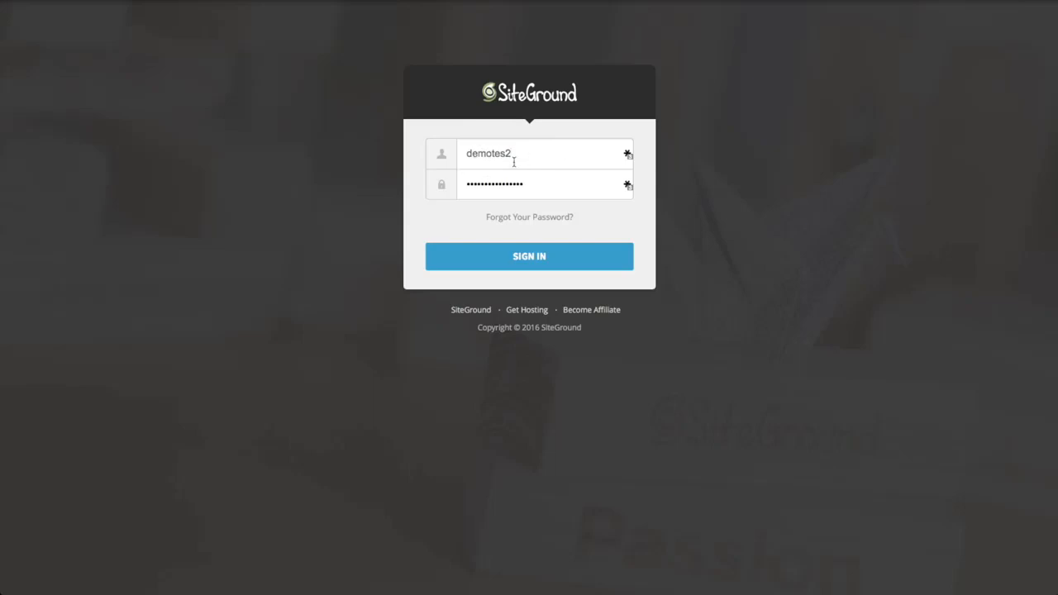
- Sign in to the Customer Area and view the demotestrealhints.com account details under My Accounts
{"action": "left_click", "coordinate": [537, 257]}
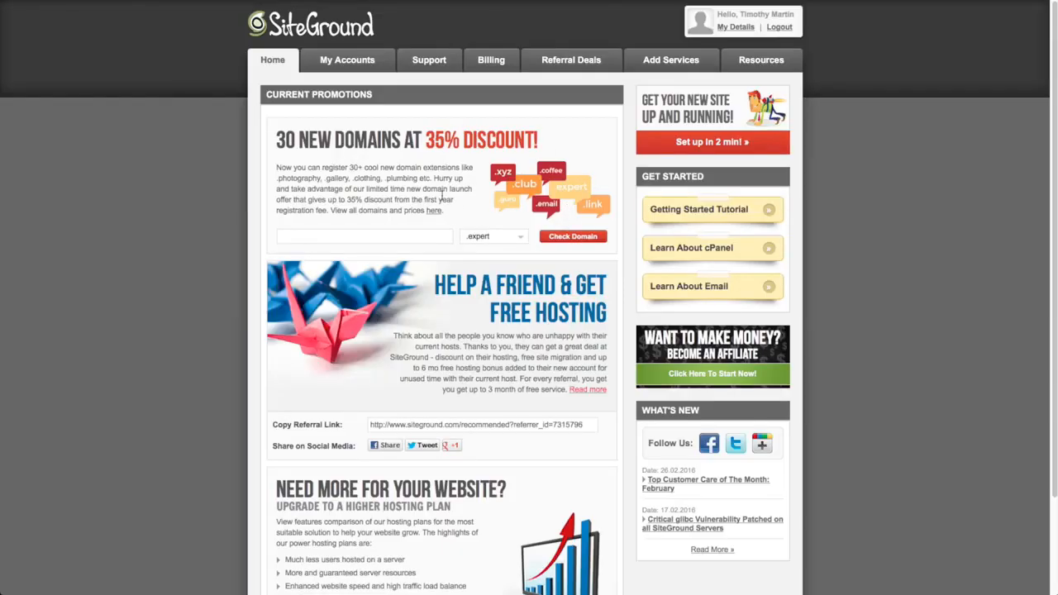
{"action": "left_click", "coordinate": [354, 65]}
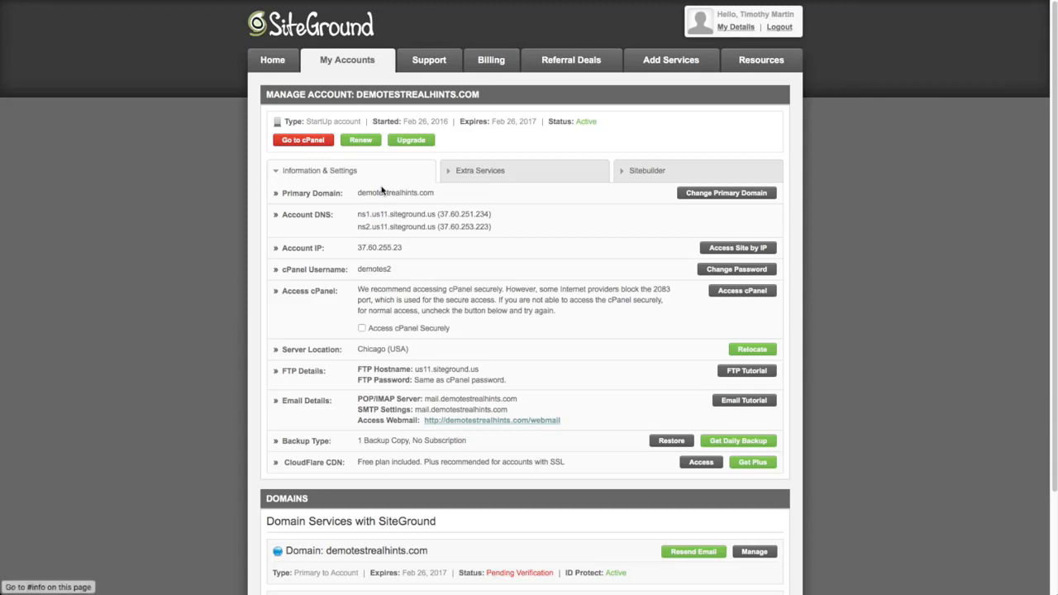
- Enter cPanel for demotestrealhints.com and launch the WordPress Installer from WordPress Tools
{"action": "left_click", "coordinate": [302, 140]}
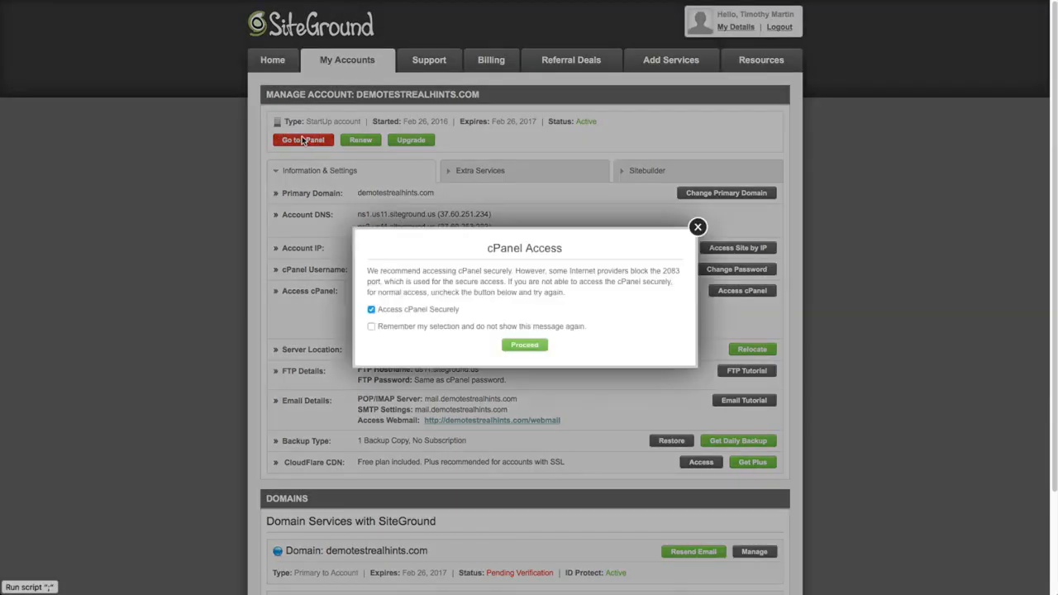
{"action": "left_click", "coordinate": [525, 346]}
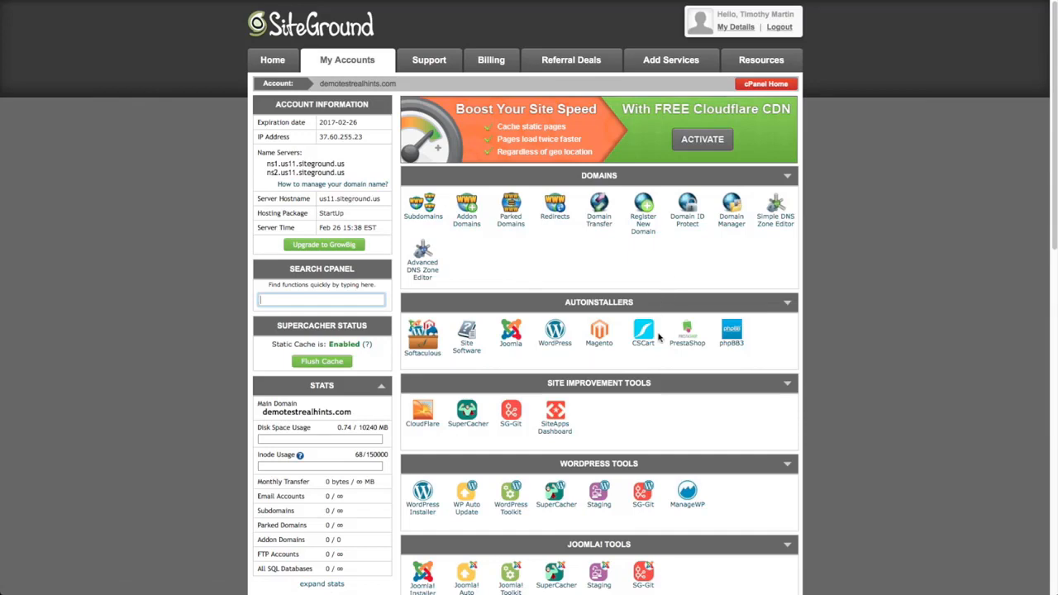
{"action": "scroll", "coordinate": [693, 403], "scroll_direction": "down", "scroll_amount": 1}
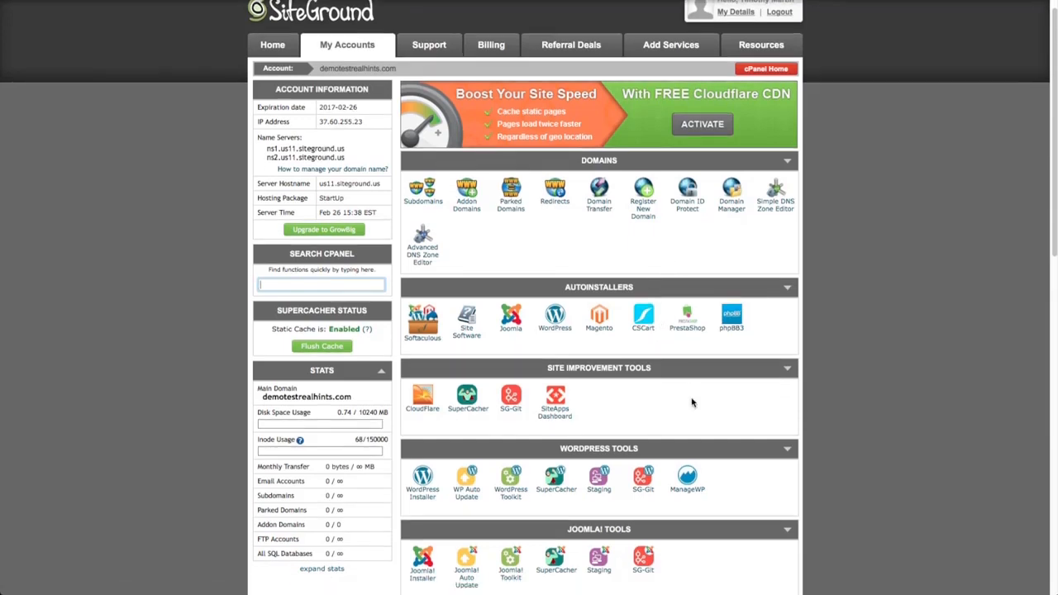
{"action": "scroll", "coordinate": [693, 403], "scroll_direction": "down", "scroll_amount": 2}
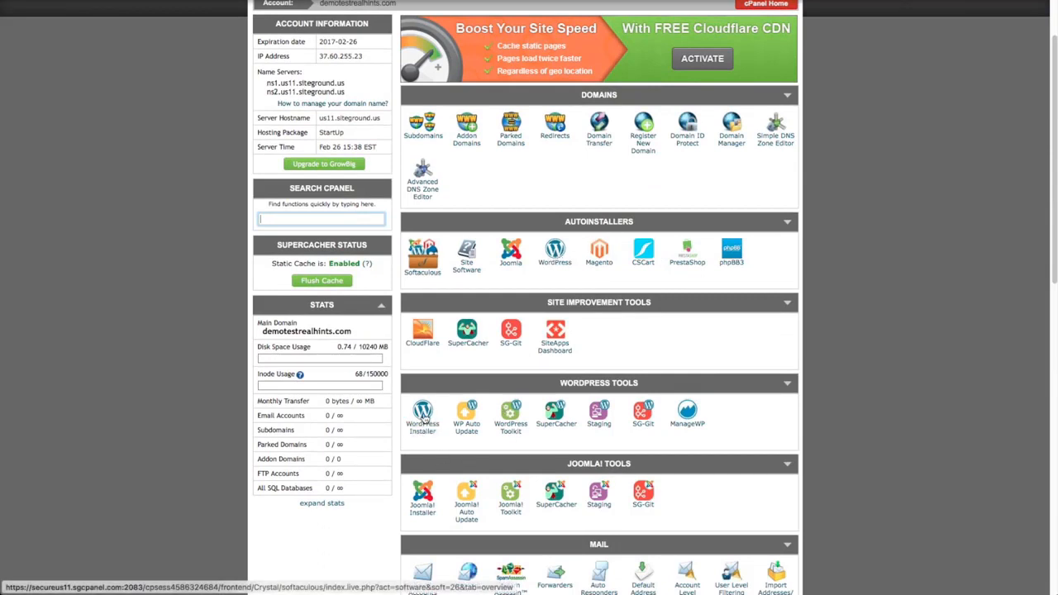
{"action": "left_click", "coordinate": [424, 418]}
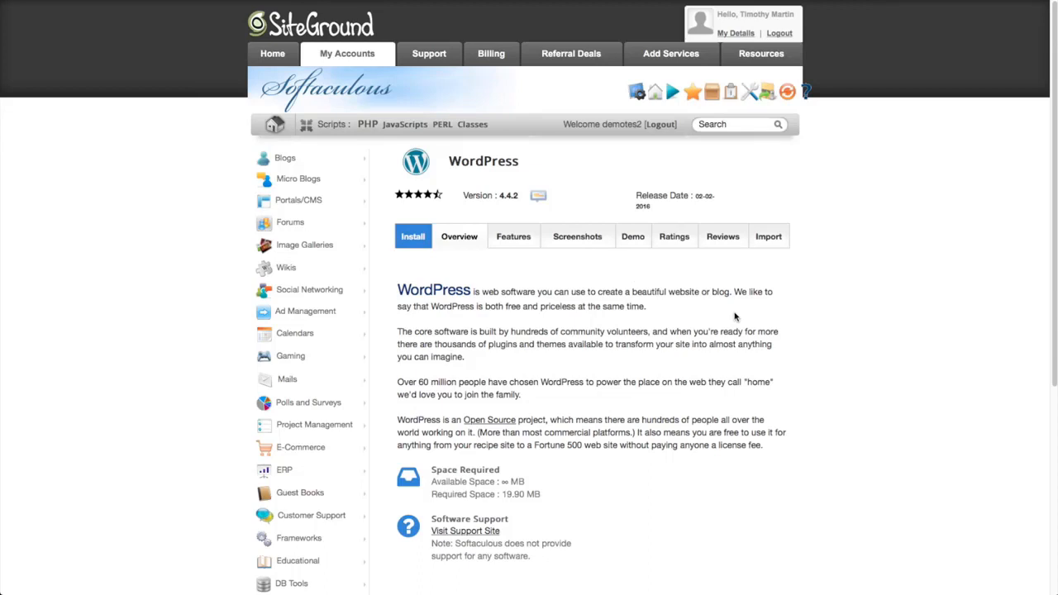
{"action": "left_click", "coordinate": [416, 240]}
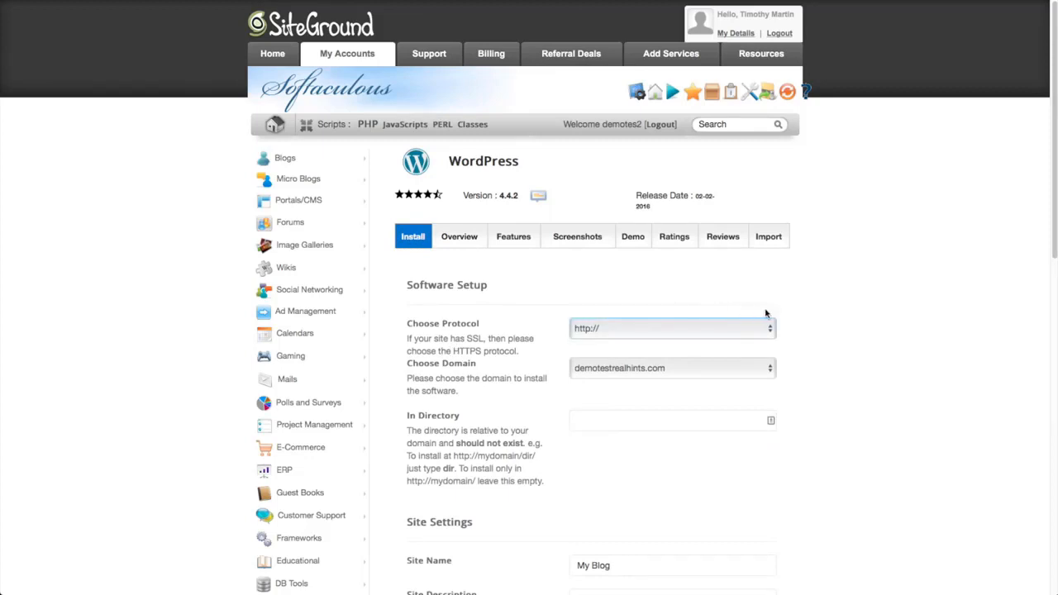
{"action": "left_click", "coordinate": [750, 330]}
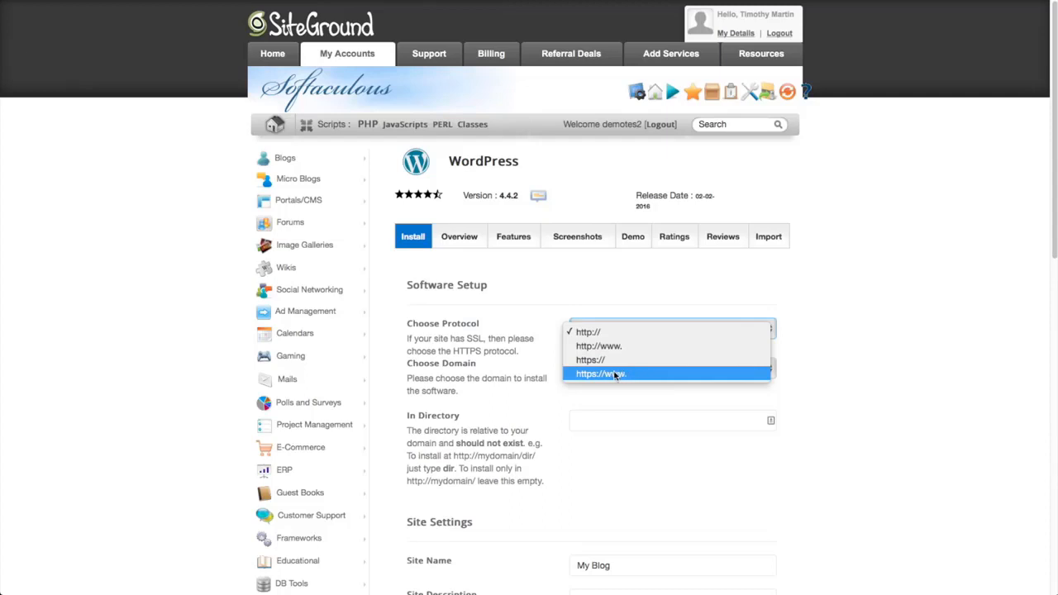
{"action": "left_click", "coordinate": [619, 333]}
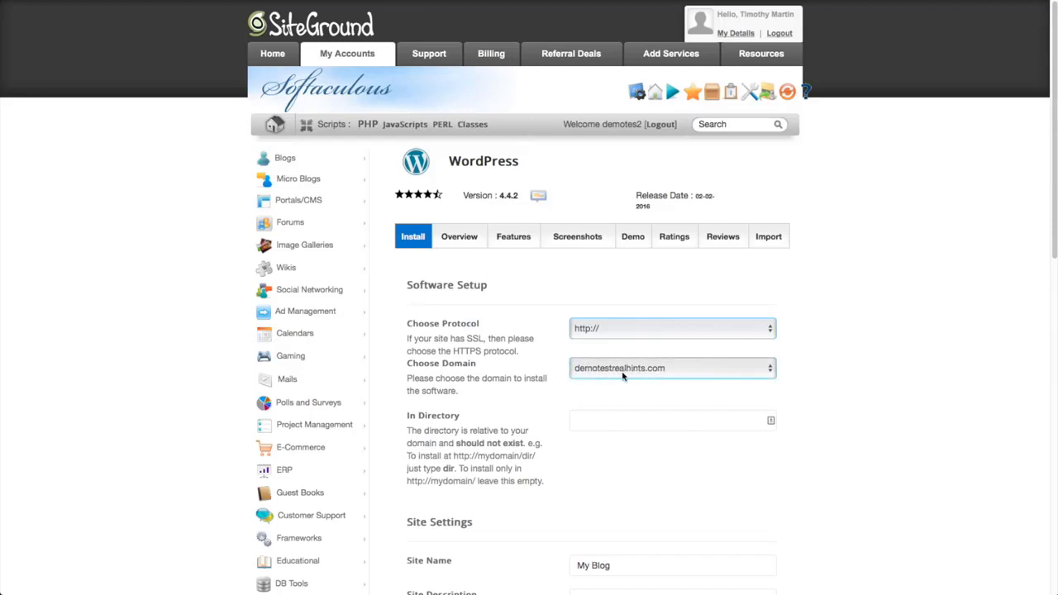
{"action": "scroll", "coordinate": [607, 365], "scroll_direction": "down", "scroll_amount": 1}
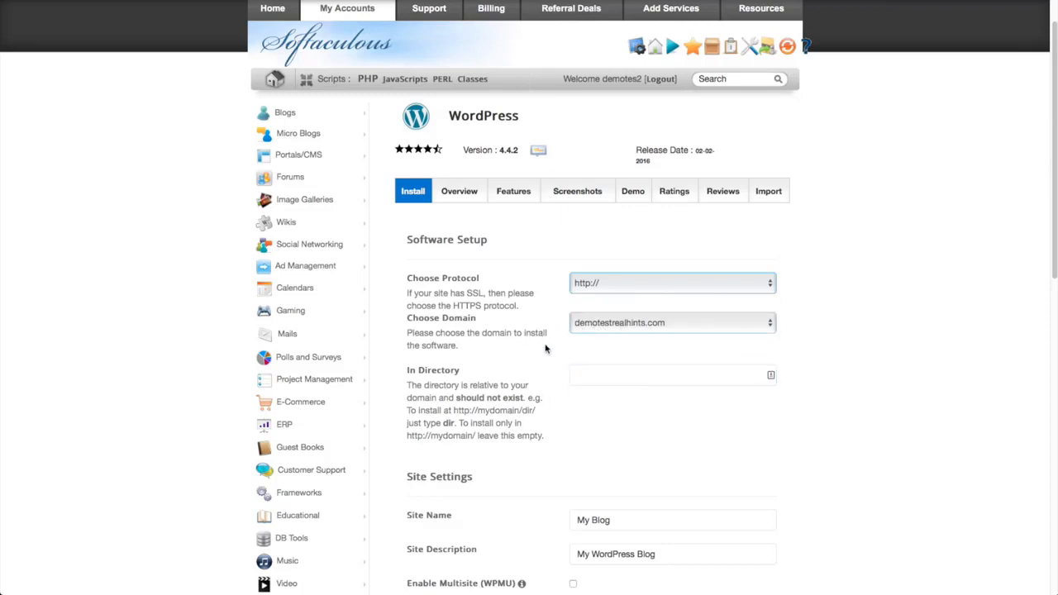
{"action": "scroll", "coordinate": [545, 348], "scroll_direction": "down", "scroll_amount": 3}
- Replace the default site name 'My Blog' with 'Demo Test Real Hints'
{"action": "scroll", "coordinate": [546, 348], "scroll_direction": "down", "scroll_amount": 5}
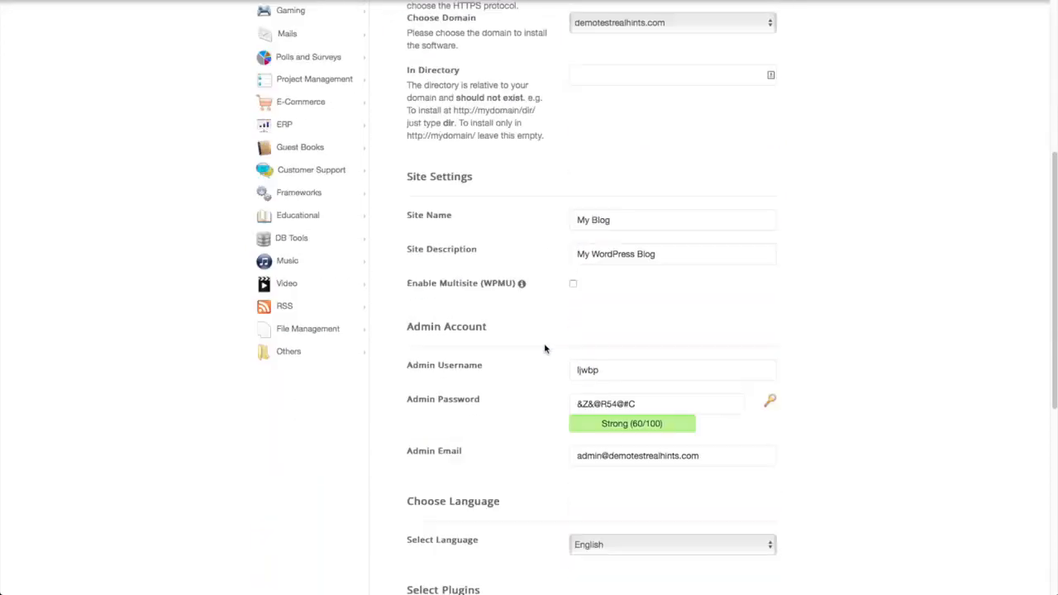
{"action": "left_click", "coordinate": [635, 224]}
{"action": "key", "text": "ctrl+a"}
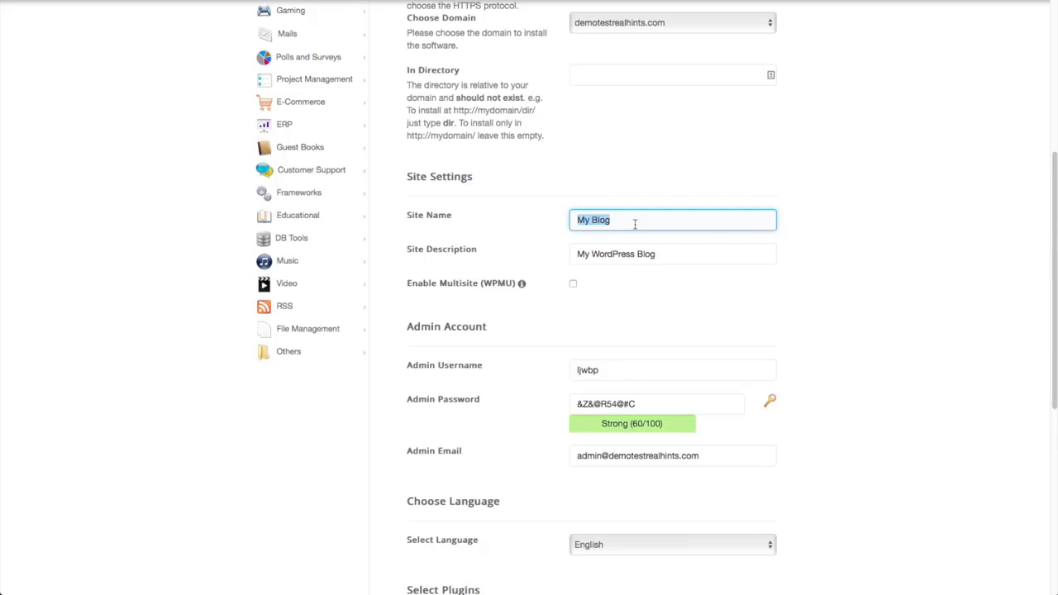
{"action": "type", "text": "Demo Test REal Hints"}
- Change the site description to 'Demo Install of WordPress'
{"action": "scroll", "coordinate": [587, 231], "scroll_direction": "up", "scroll_amount": 1}
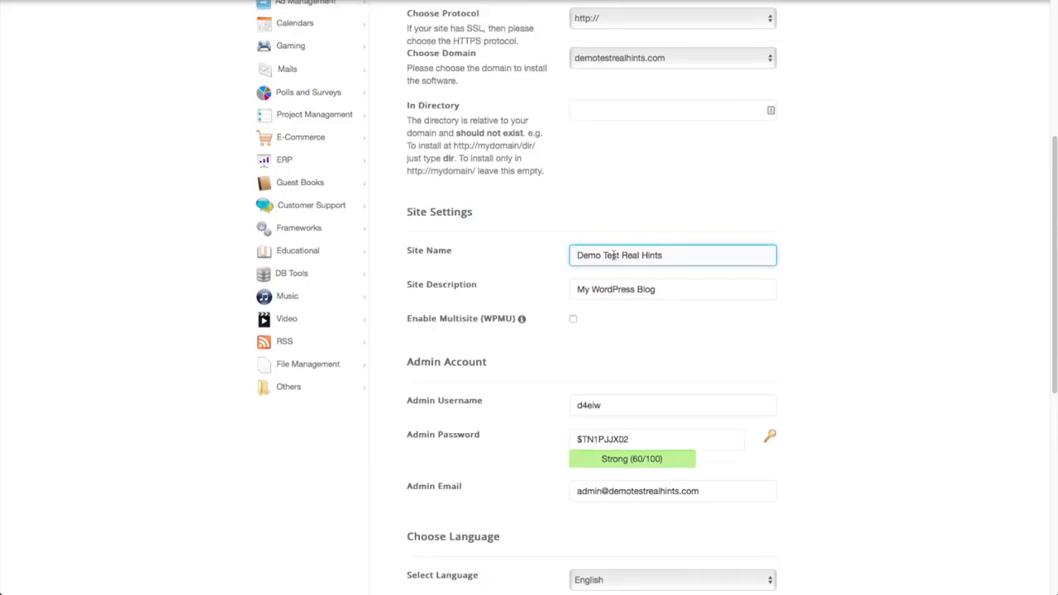
{"action": "left_click", "coordinate": [619, 290]}
{"action": "triple_click", "coordinate": [618, 291]}
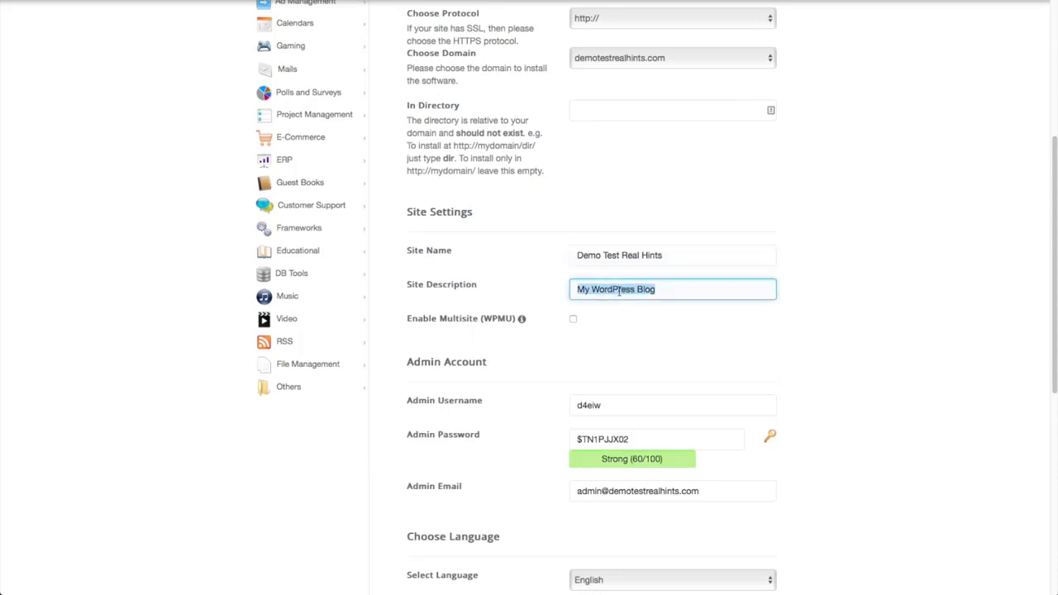
{"action": "type", "text": "Demo"}
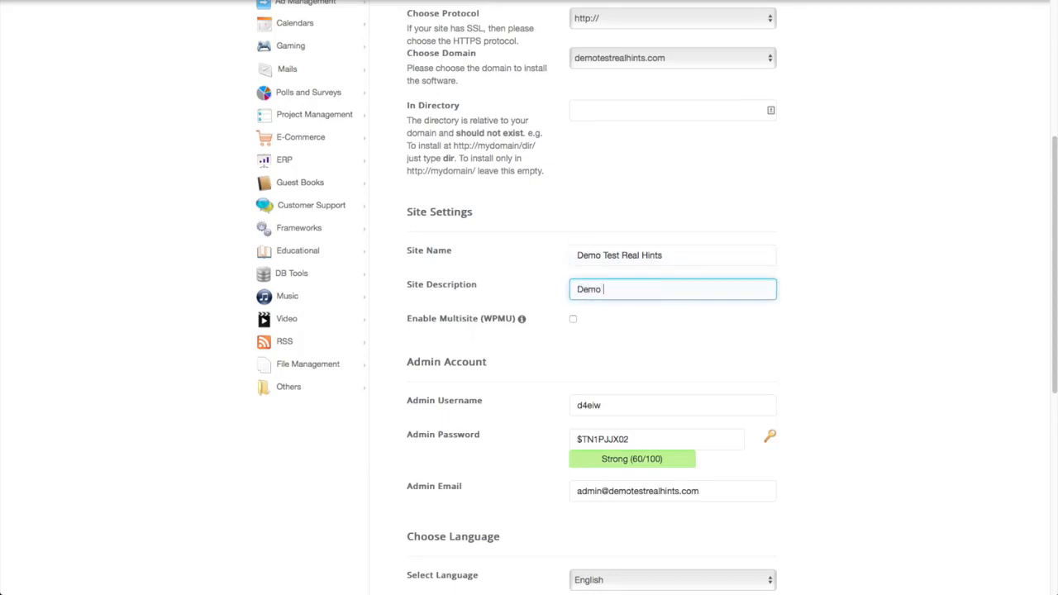
{"action": "type", "text": " Install of WordPress"}
{"action": "scroll", "coordinate": [690, 333], "scroll_direction": "down", "scroll_amount": 2}
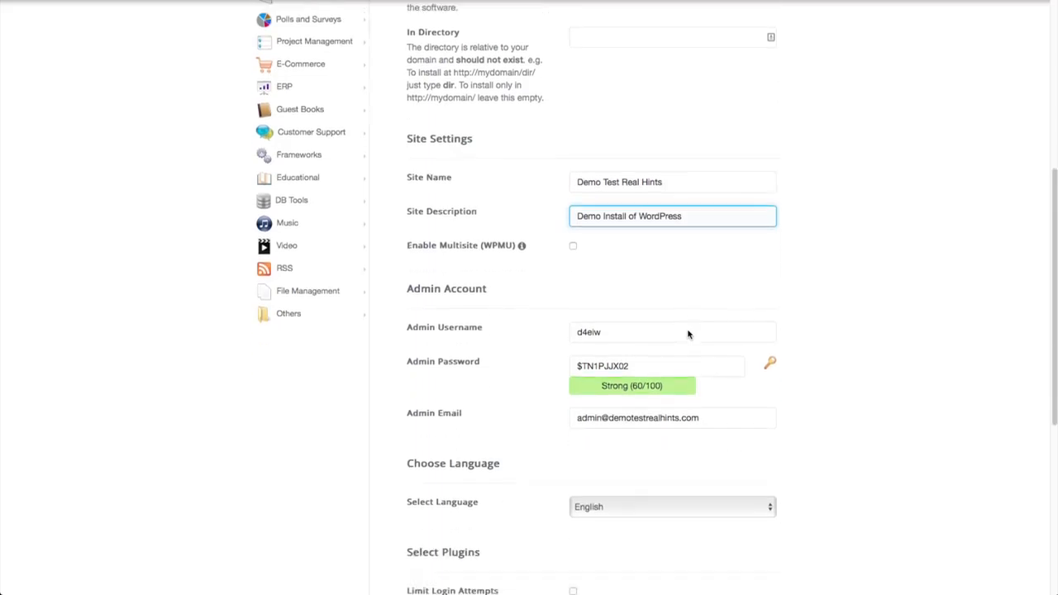
- Set a custom admin username, keep the strong generated password, and enter the owner's e-mail address
{"action": "mouse_move", "coordinate": [521, 247]}
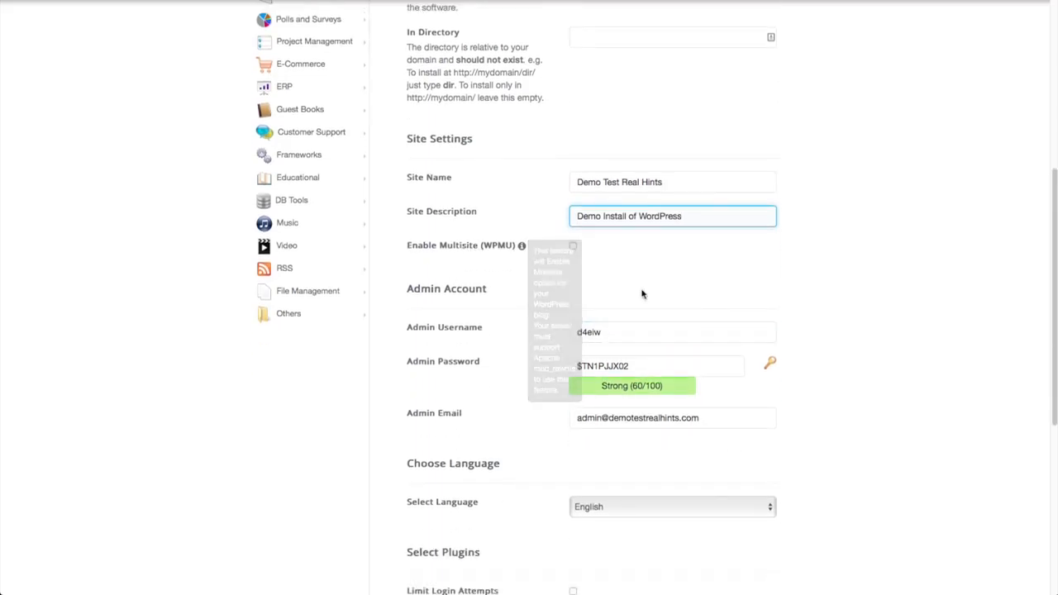
{"action": "scroll", "coordinate": [611, 295], "scroll_direction": "down", "scroll_amount": 2}
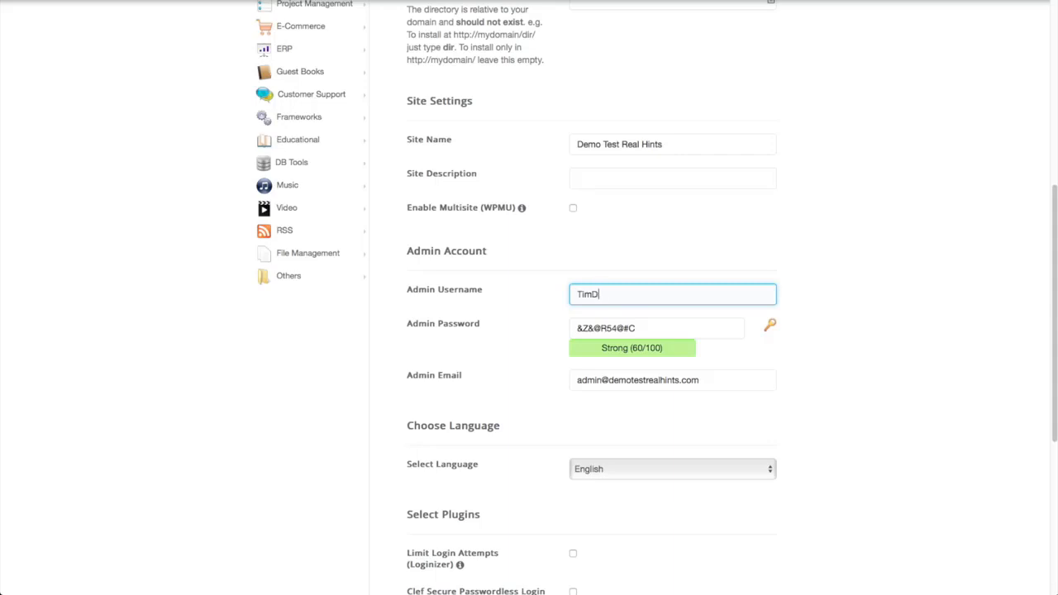
{"action": "type", "text": "emoHints"}
{"action": "triple_click", "coordinate": [598, 327]}
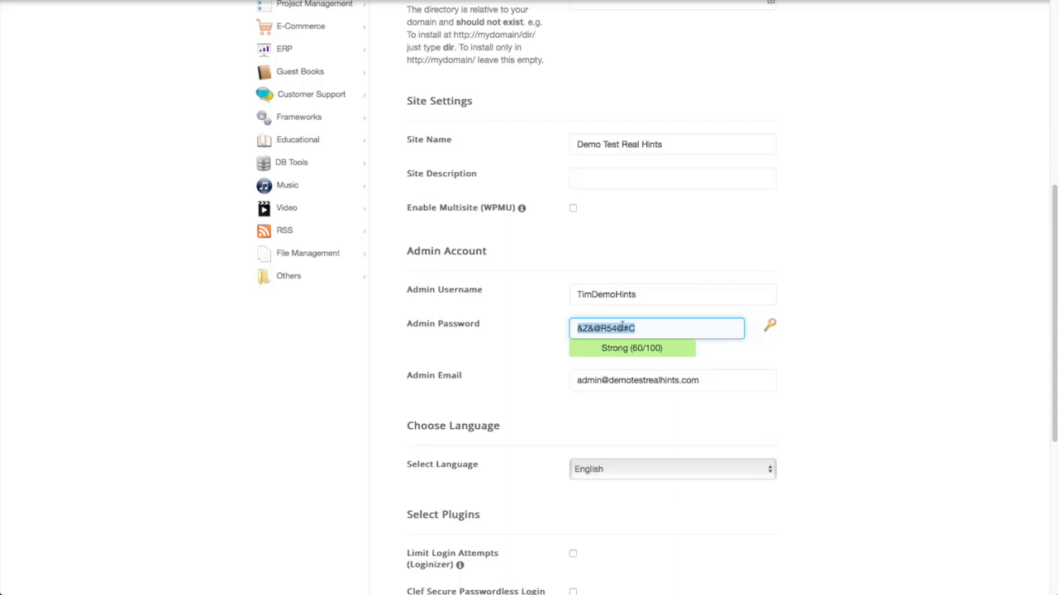
{"action": "key", "text": "Tab"}
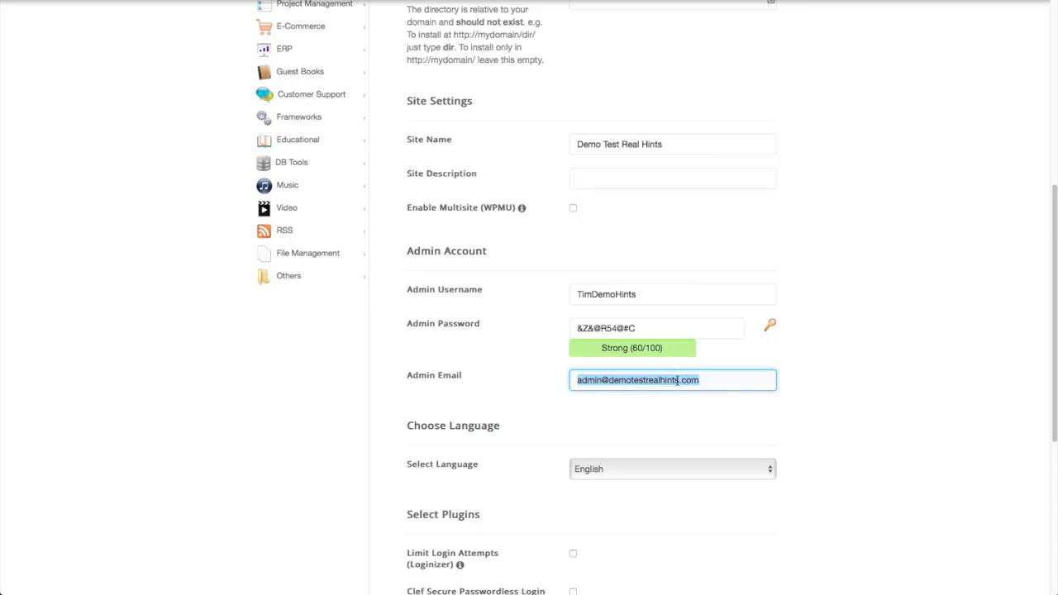
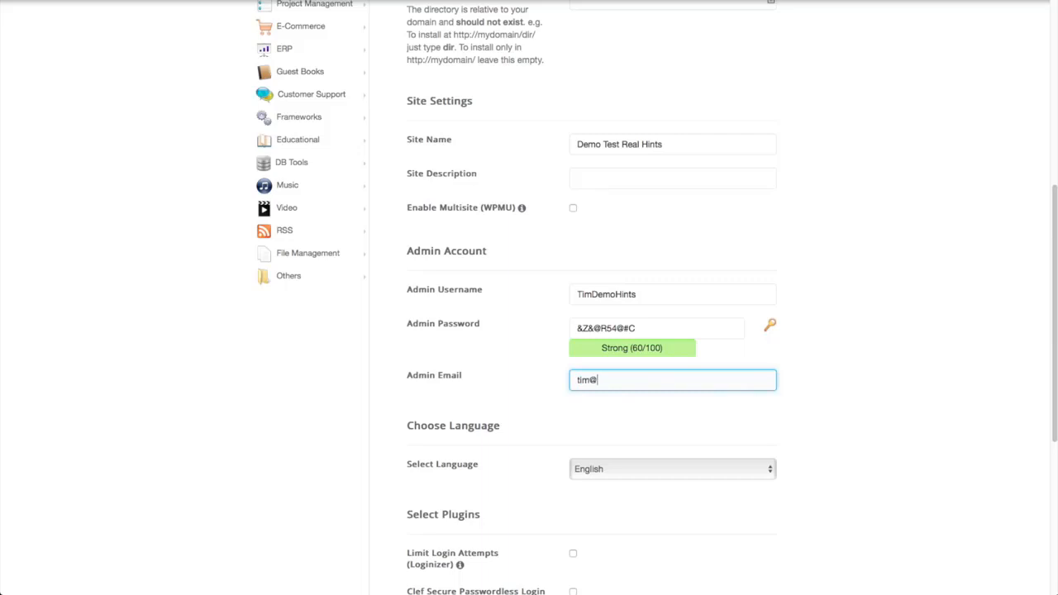
{"action": "scroll", "coordinate": [534, 423], "scroll_direction": "down", "scroll_amount": 4}
{"action": "scroll", "coordinate": [612, 394], "scroll_direction": "down", "scroll_amount": 3}
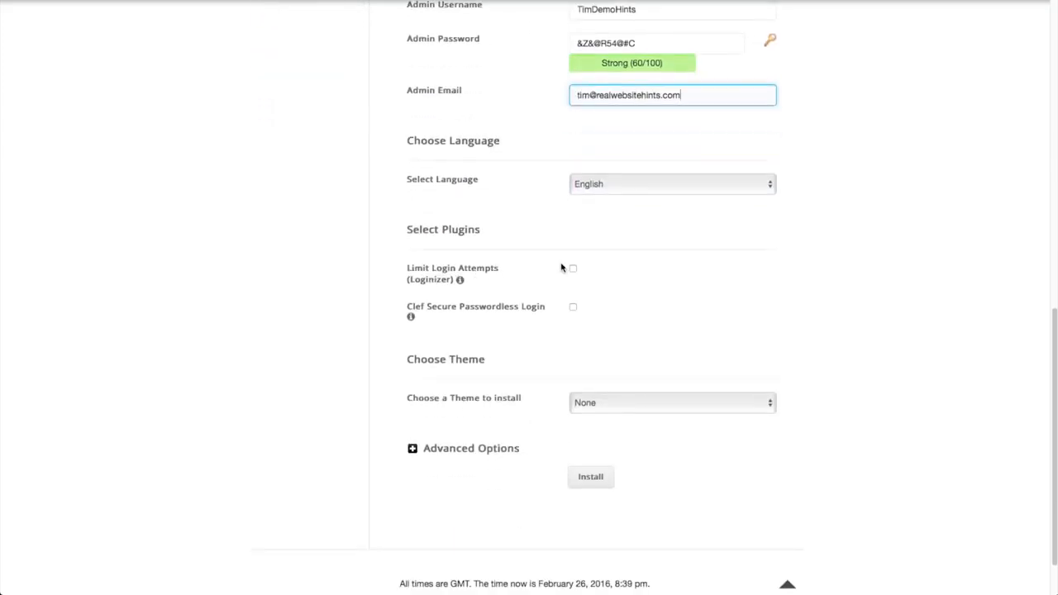
- Add the Limit Login Attempts (Loginizer) plugin and install WordPress on demotestrealhints.com
{"action": "left_click", "coordinate": [573, 269]}
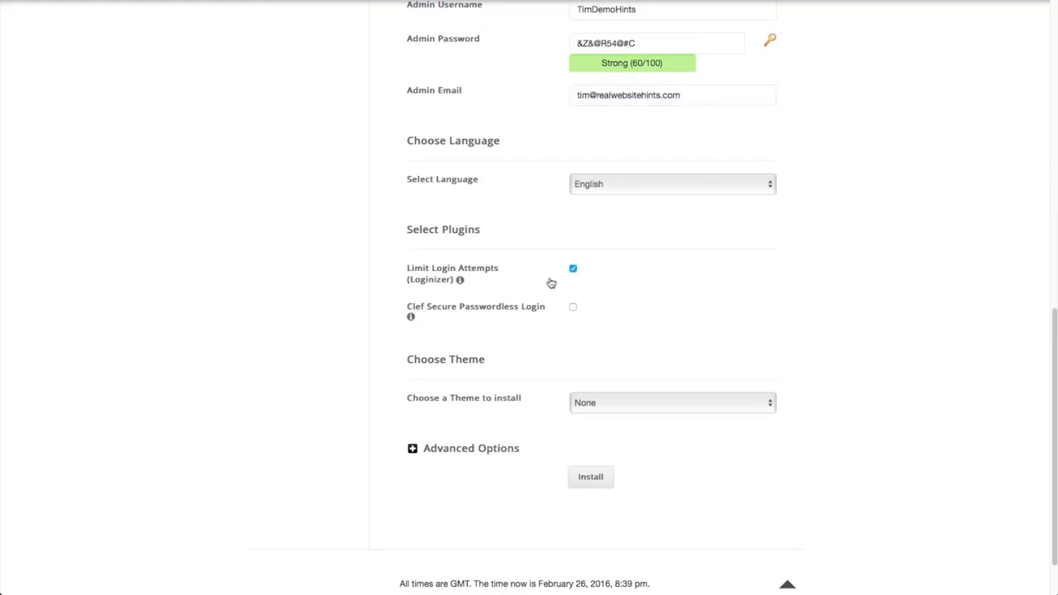
{"action": "scroll", "coordinate": [551, 281], "scroll_direction": "down", "scroll_amount": 1}
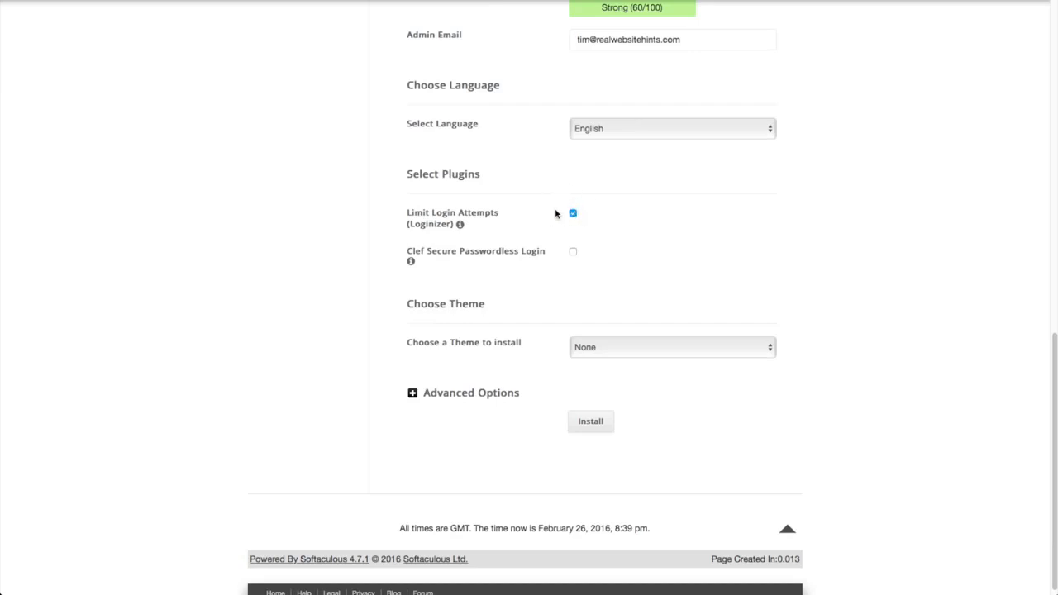
{"action": "scroll", "coordinate": [477, 338], "scroll_direction": "down", "scroll_amount": 1}
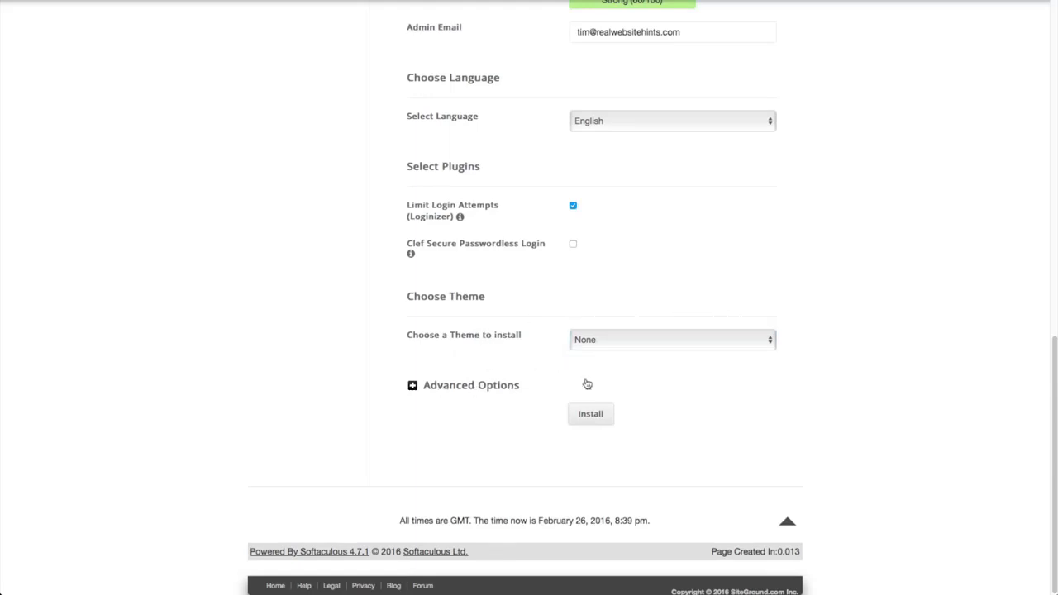
{"action": "left_click", "coordinate": [590, 417]}
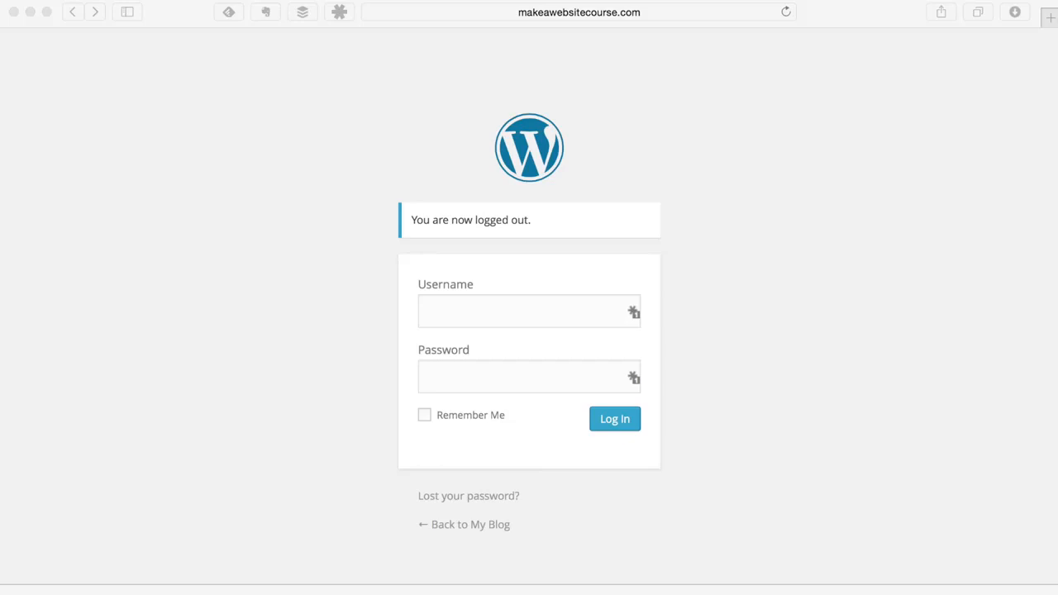
- Log in to the new WordPress admin with the credentials saved in 1Password
{"action": "left_click_drag", "start_coordinate": [1056, 17], "coordinate": [558, 32]}
{"action": "left_click", "coordinate": [565, 307]}
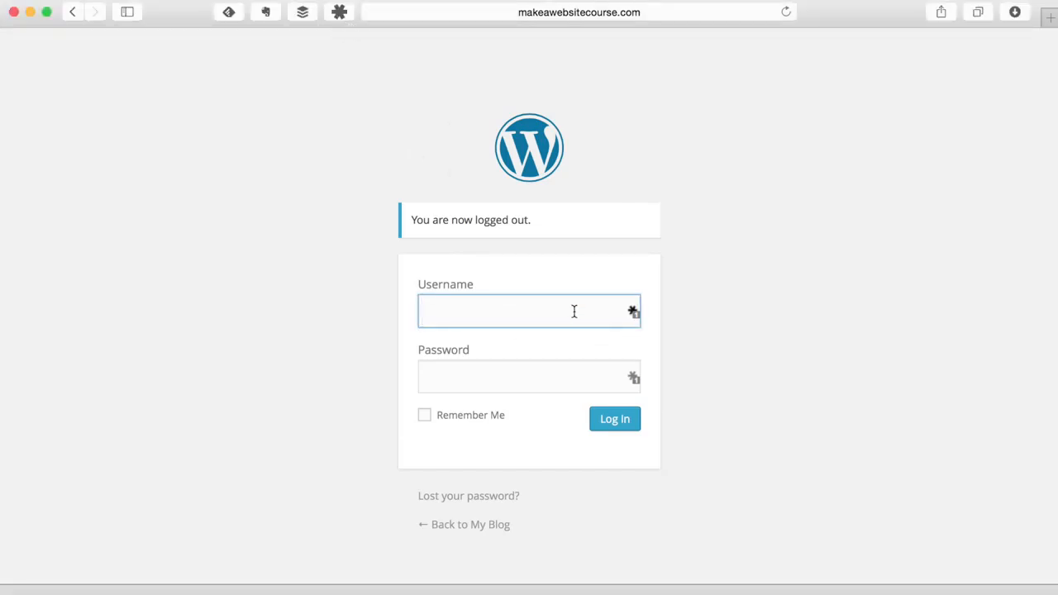
{"action": "left_click", "coordinate": [633, 311]}
{"action": "left_click", "coordinate": [573, 372]}
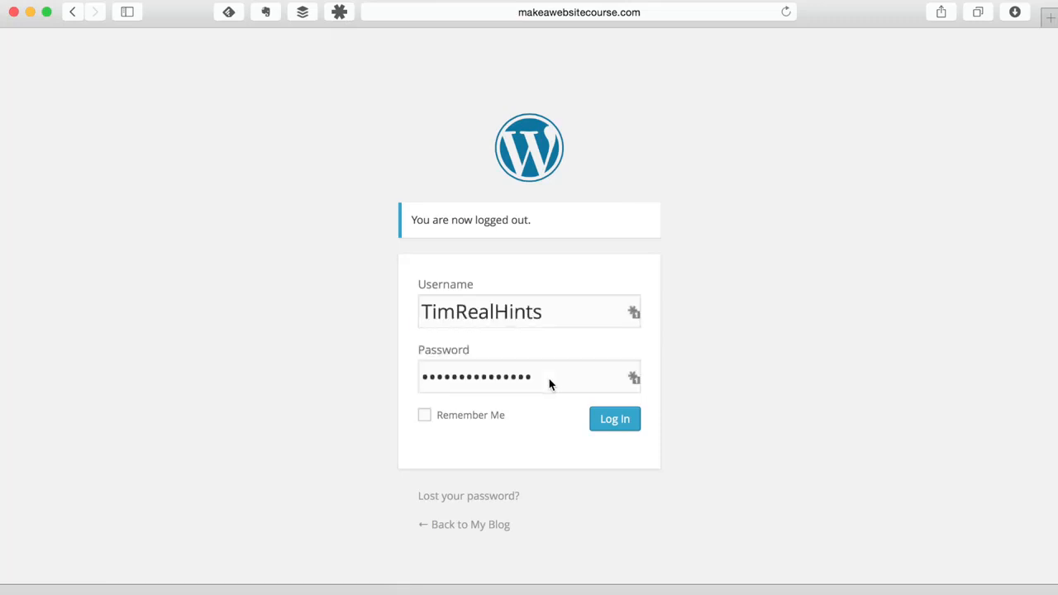
{"action": "left_click", "coordinate": [621, 423]}
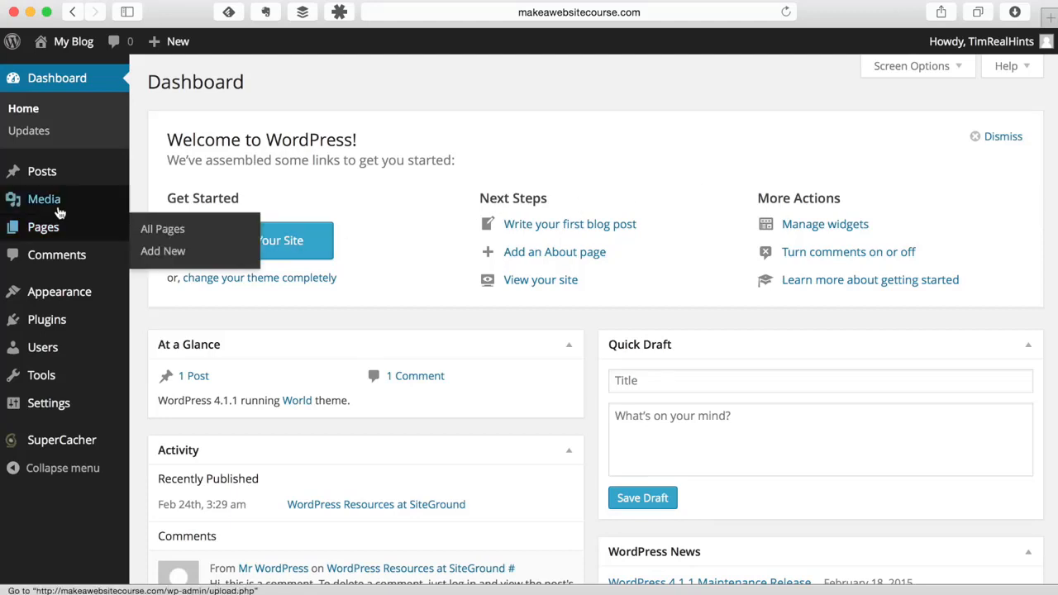
- Preview the admin sidebar submenus, then go to Plugins > Installed Plugins
{"action": "mouse_move", "coordinate": [23, 174]}
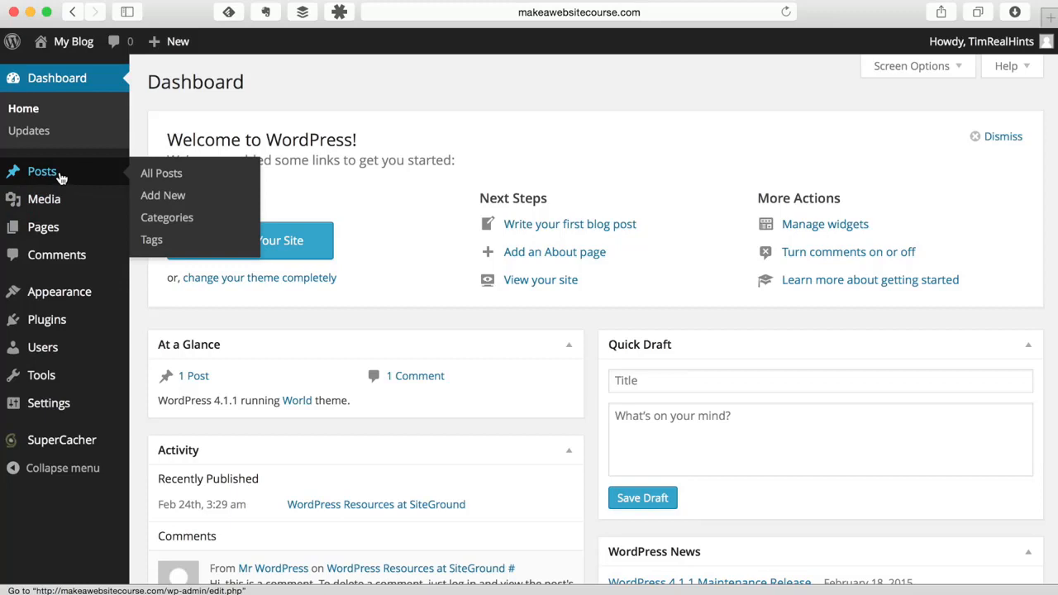
{"action": "mouse_move", "coordinate": [40, 203]}
{"action": "mouse_move", "coordinate": [47, 228]}
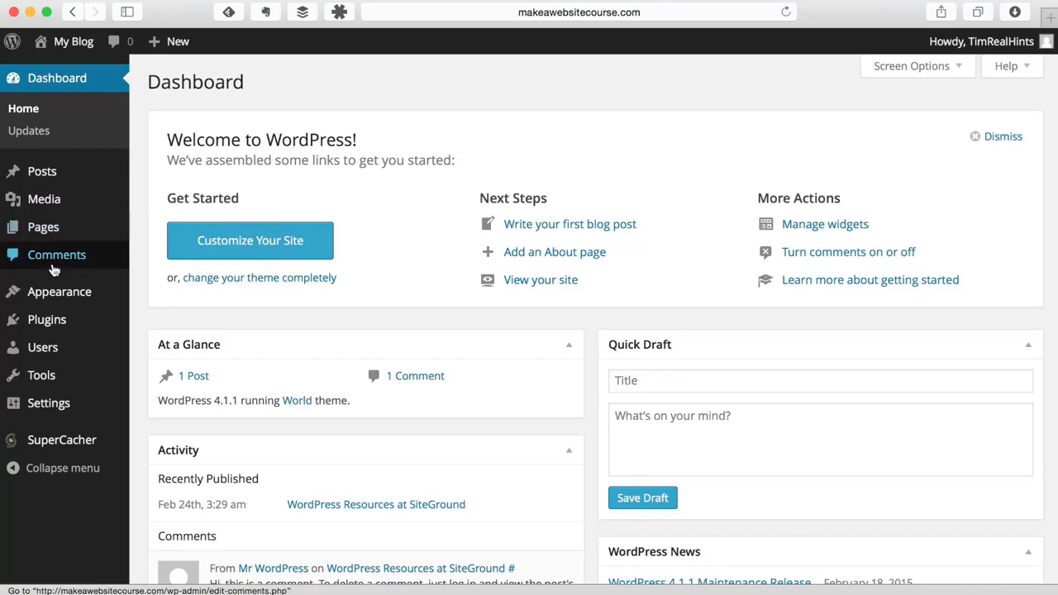
{"action": "mouse_move", "coordinate": [60, 301]}
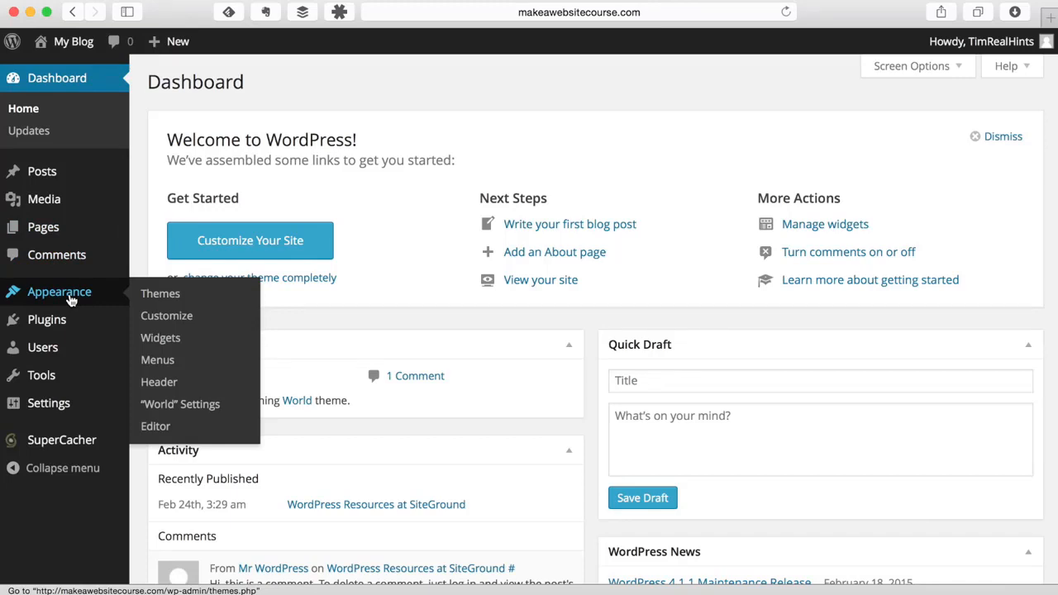
{"action": "mouse_move", "coordinate": [39, 327]}
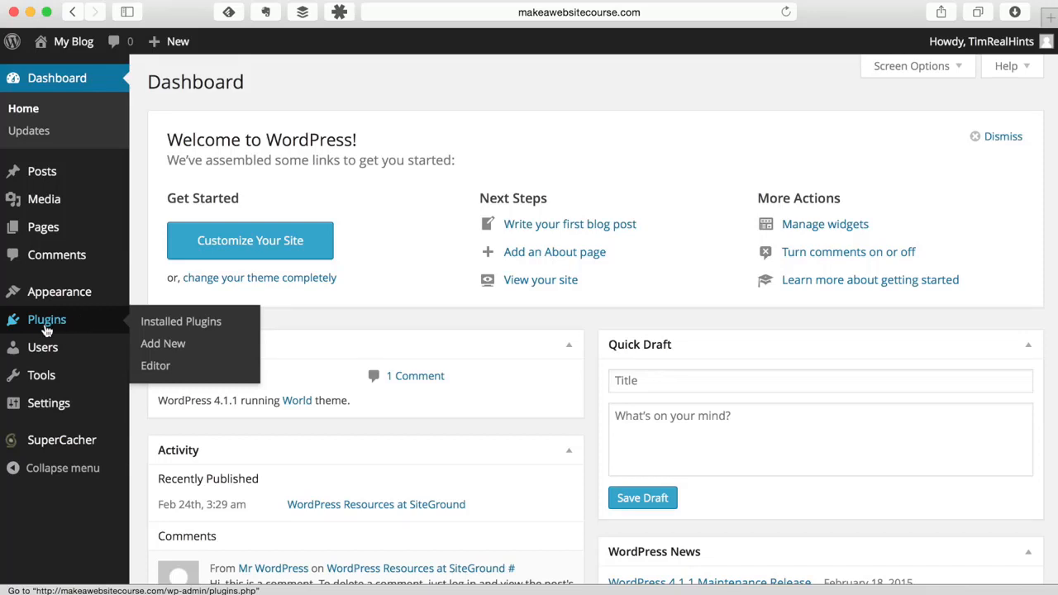
{"action": "mouse_move", "coordinate": [55, 357]}
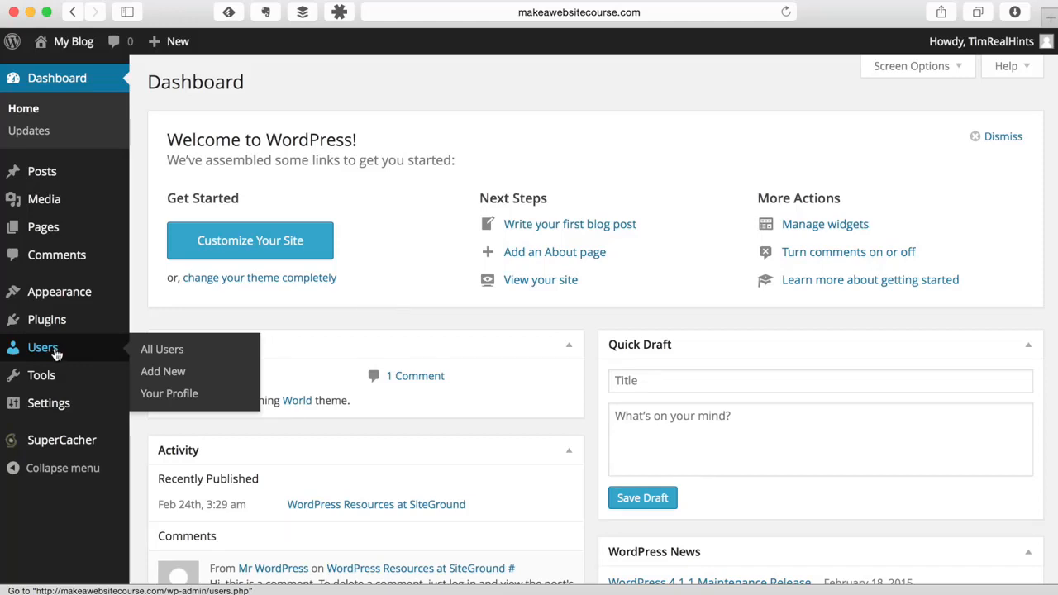
{"action": "mouse_move", "coordinate": [58, 380]}
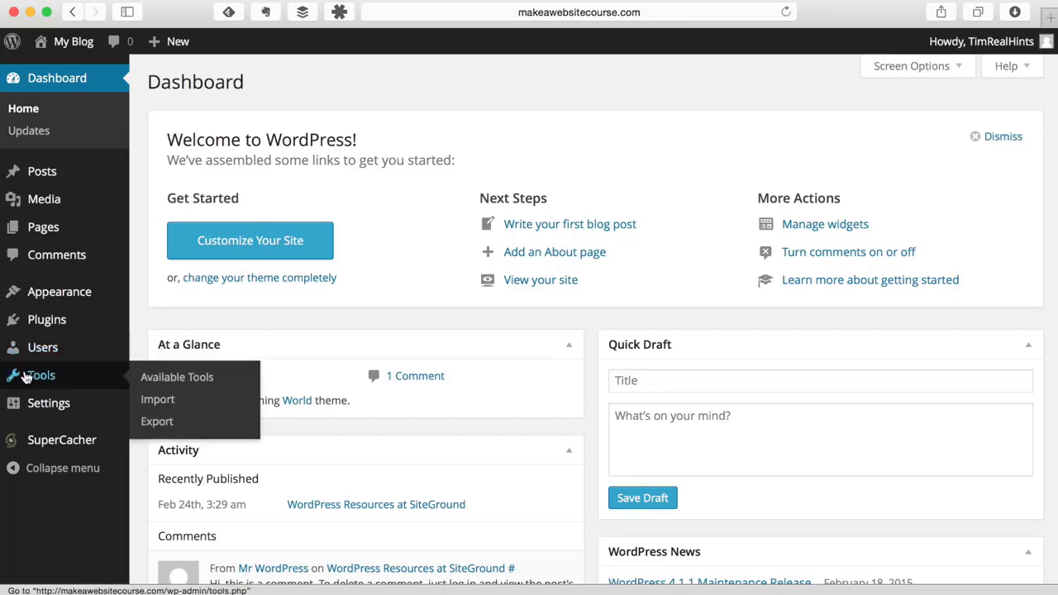
{"action": "mouse_move", "coordinate": [47, 416]}
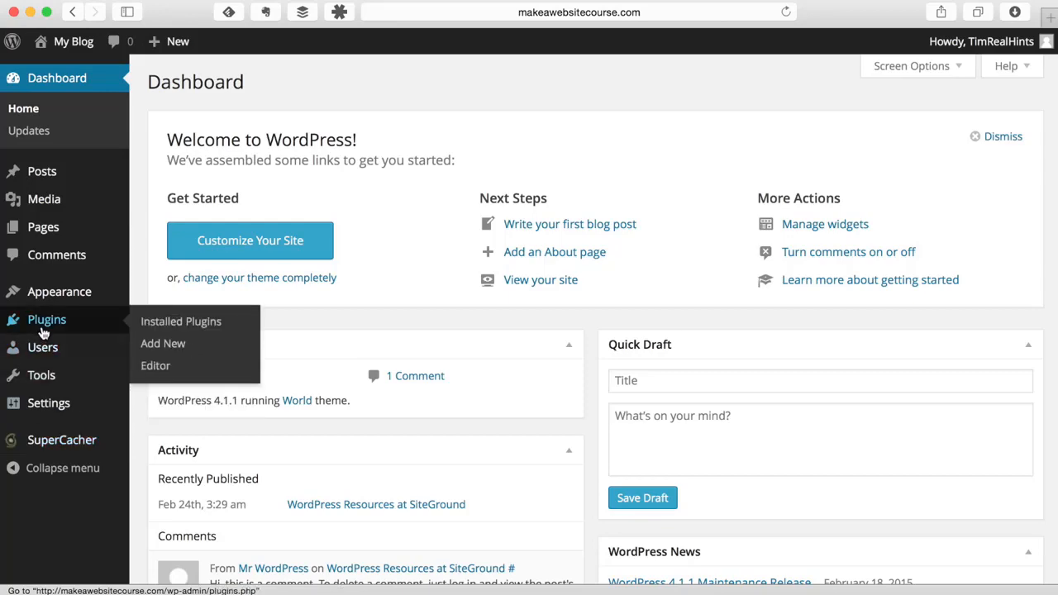
{"action": "left_click", "coordinate": [189, 323]}
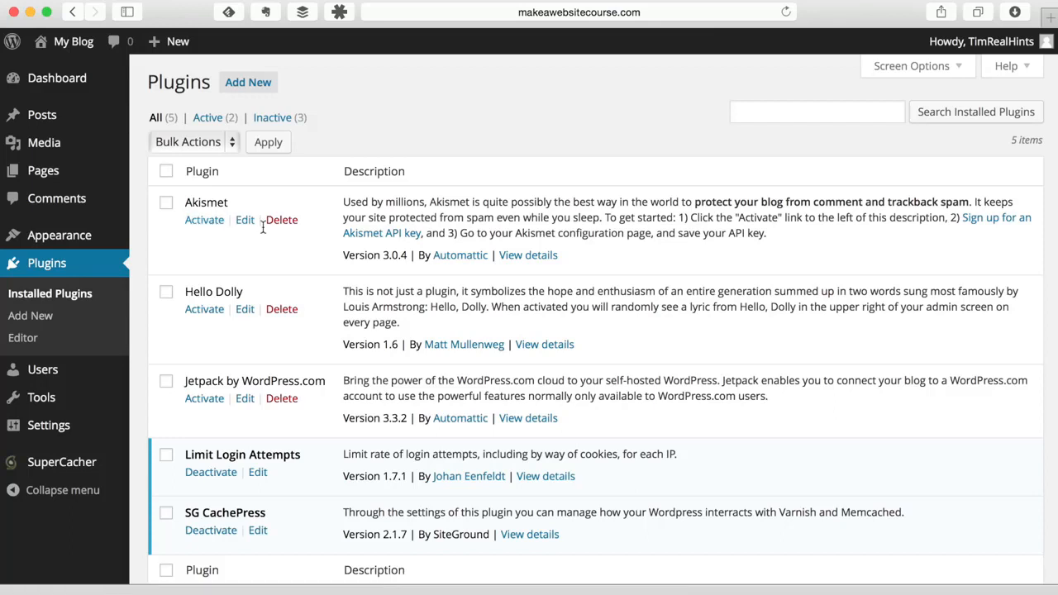
- Delete the Hello Dolly and Jetpack plugins, confirming removal of their files and data
{"action": "left_click", "coordinate": [278, 312]}
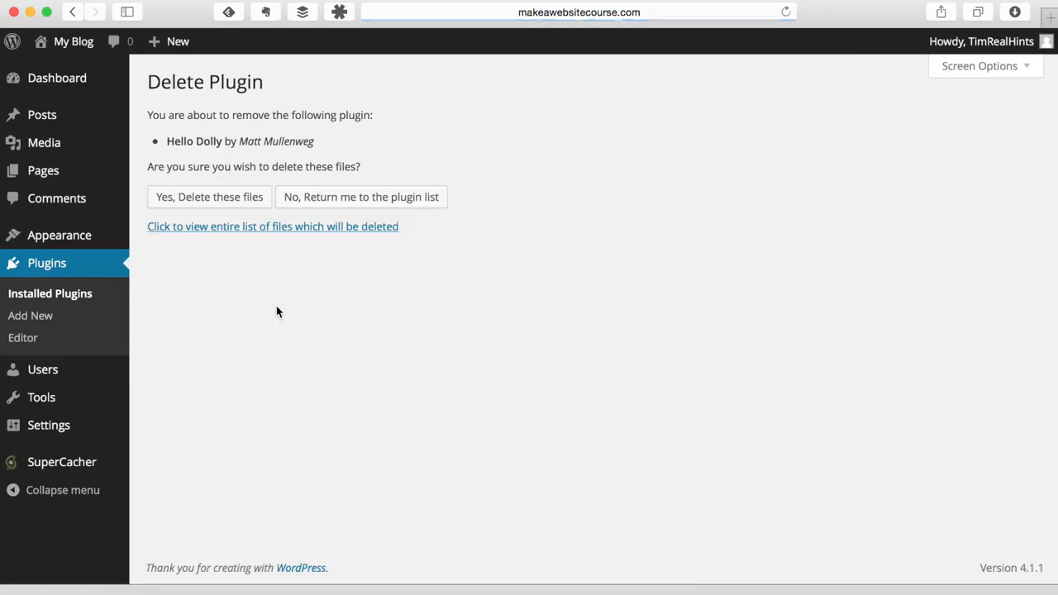
{"action": "left_click", "coordinate": [221, 200]}
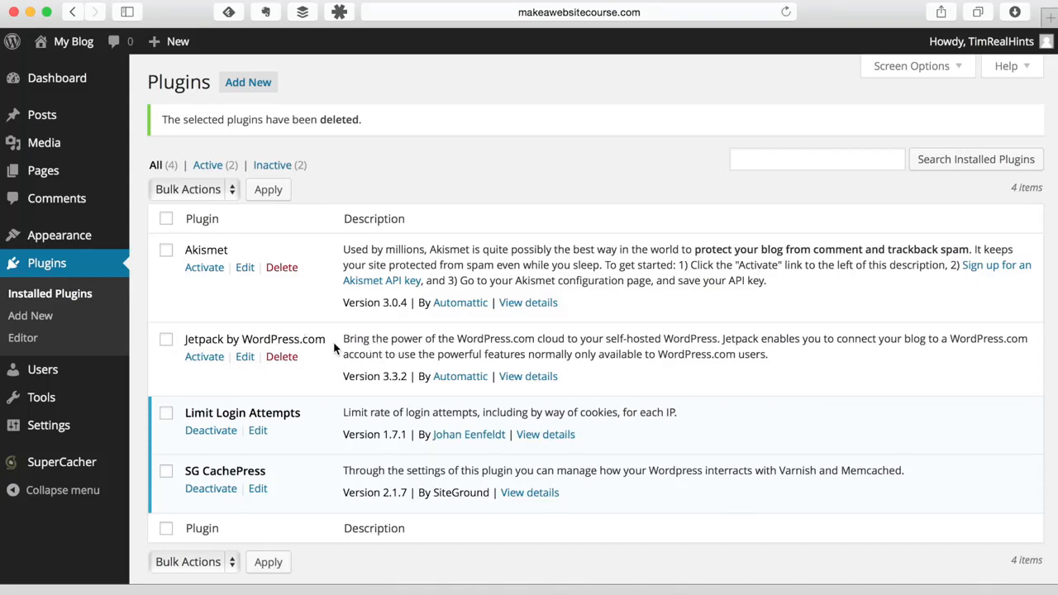
{"action": "left_click", "coordinate": [283, 357]}
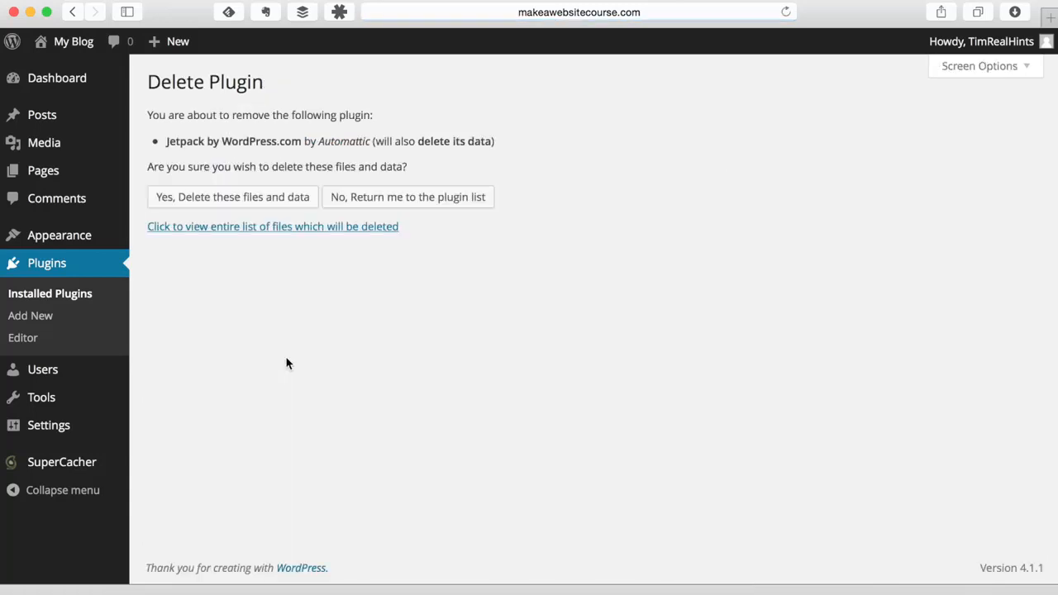
{"action": "left_click", "coordinate": [278, 204]}
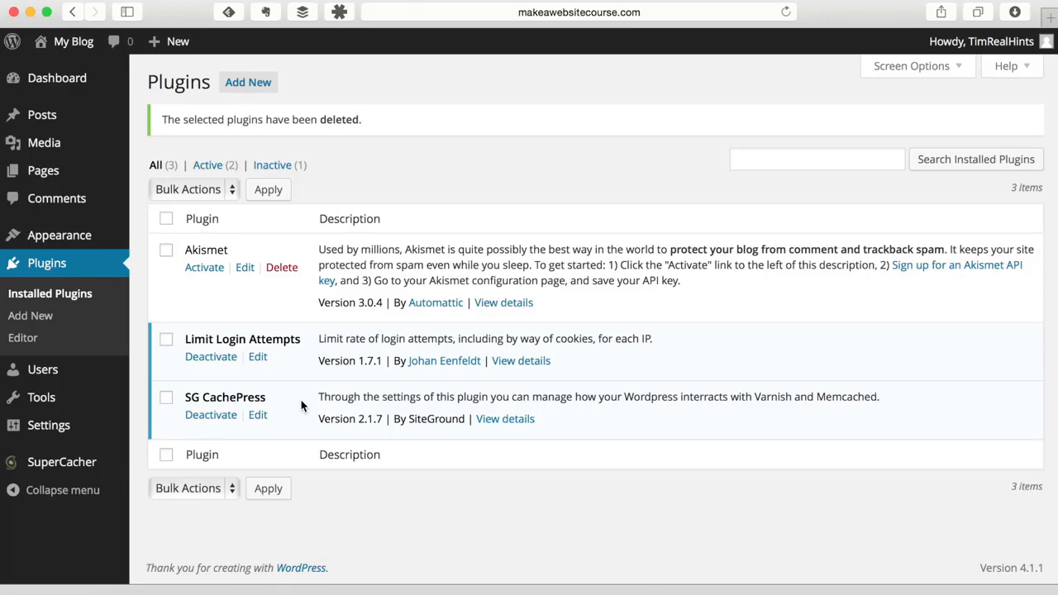
- Confirm no pages exist, then trash the sample post 'WordPress Resources at SiteGround'
{"action": "mouse_move", "coordinate": [85, 181]}
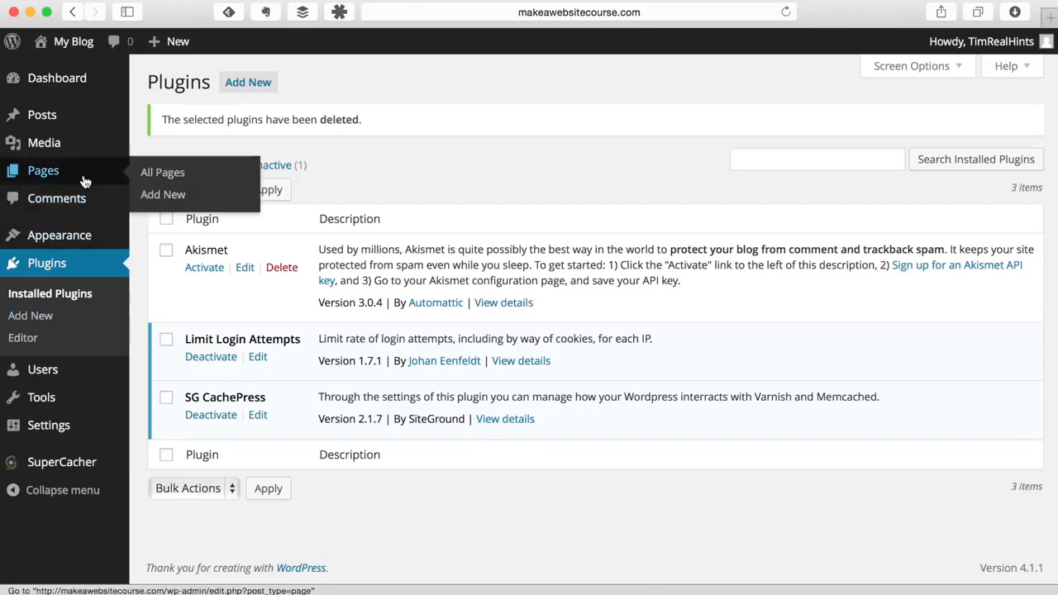
{"action": "left_click", "coordinate": [149, 175]}
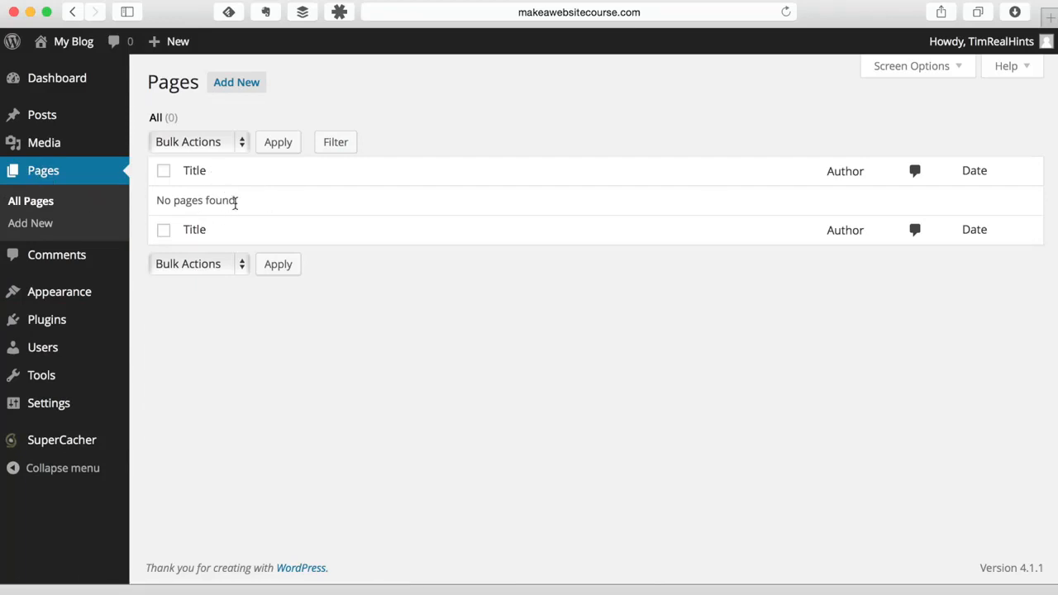
{"action": "left_click", "coordinate": [46, 319]}
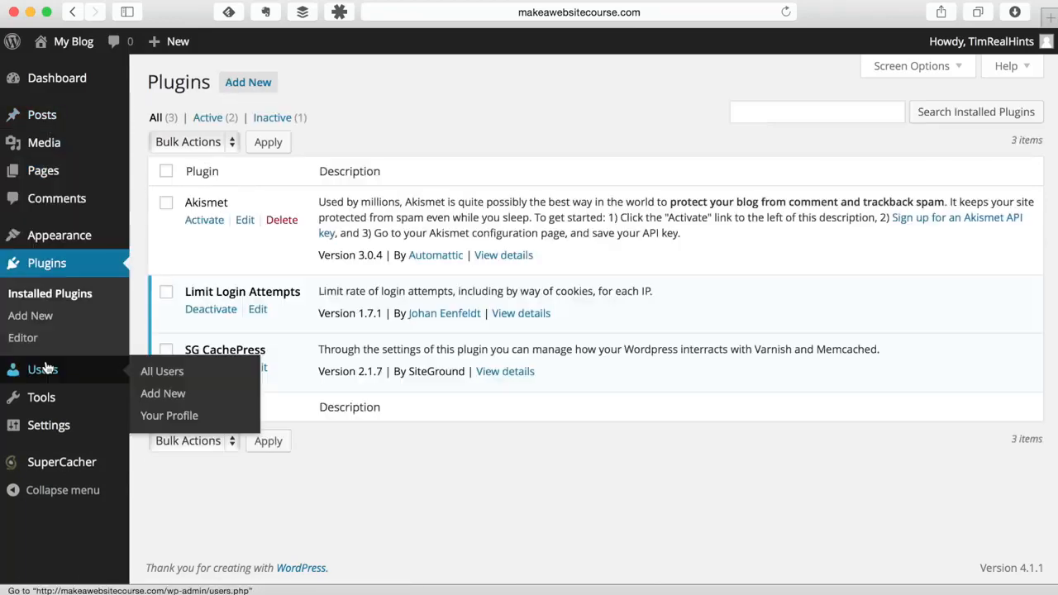
{"action": "left_click", "coordinate": [33, 115]}
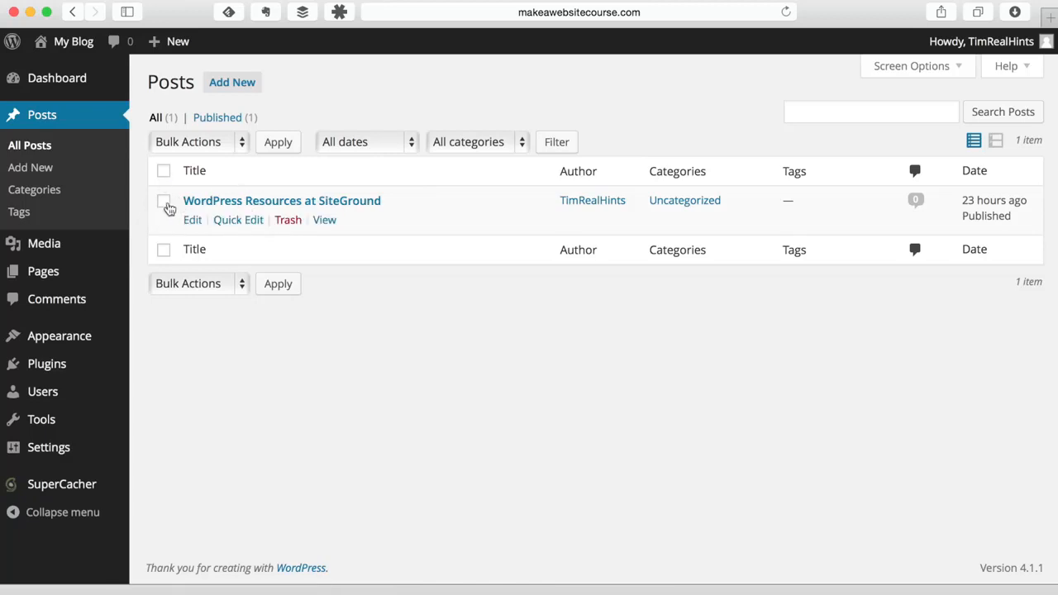
{"action": "left_click", "coordinate": [289, 224]}
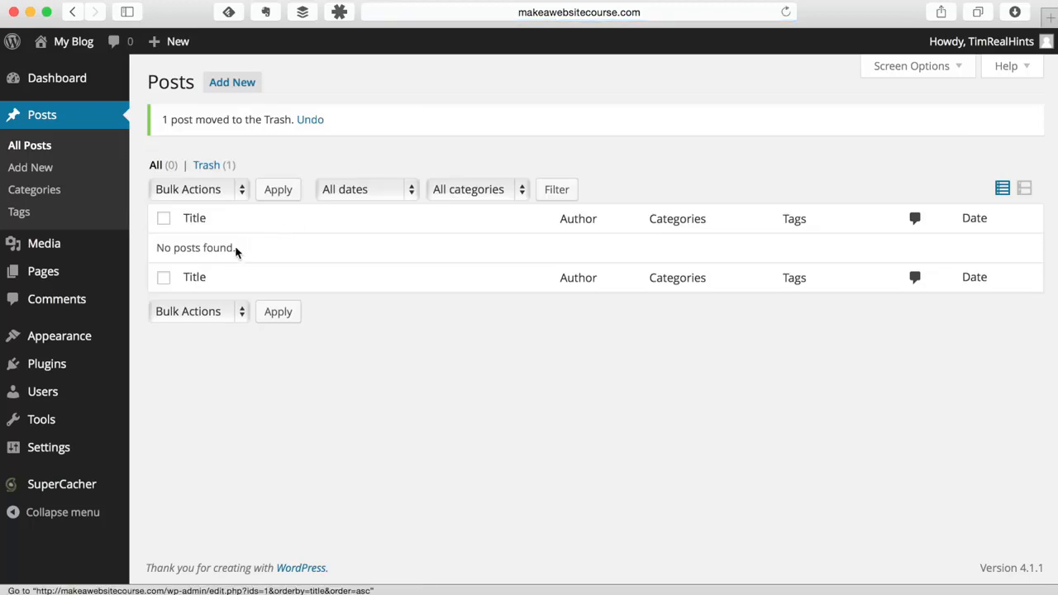
- Verify the comments list is empty and bring up the Permalink Settings page
{"action": "left_click", "coordinate": [74, 304]}
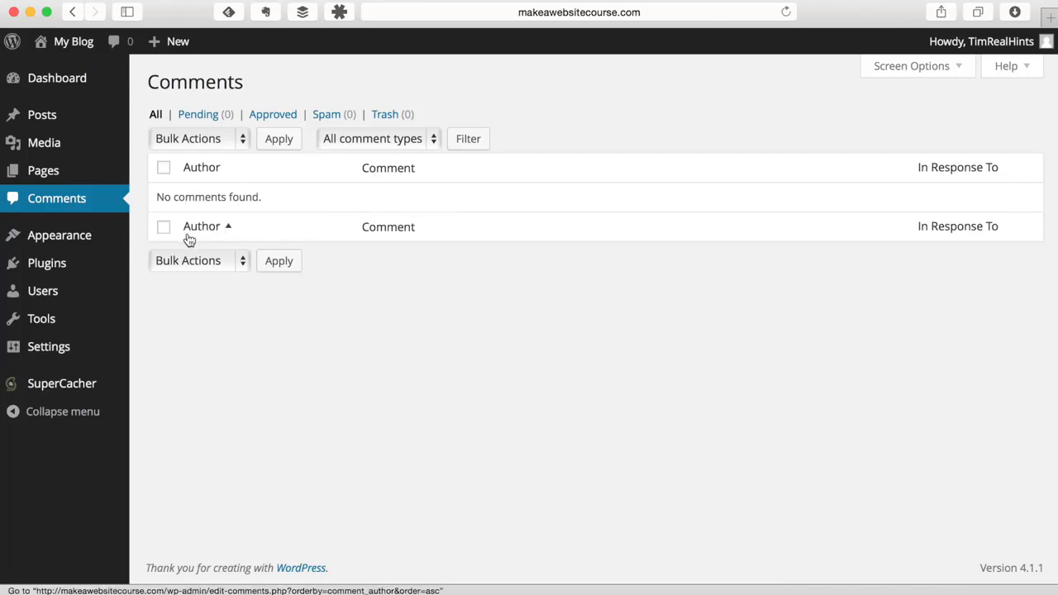
{"action": "mouse_move", "coordinate": [14, 353]}
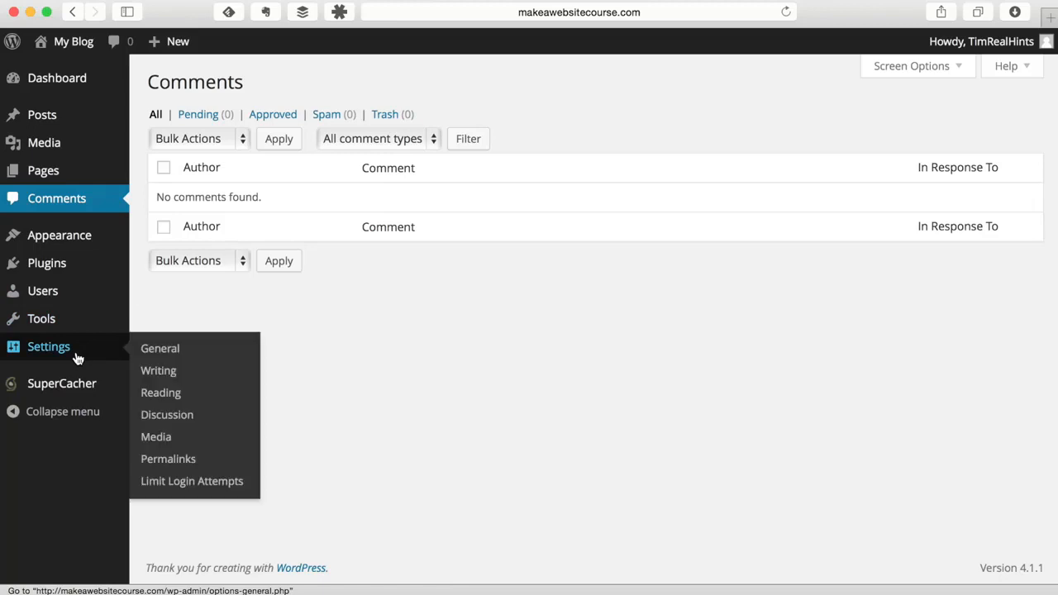
{"action": "left_click", "coordinate": [171, 459]}
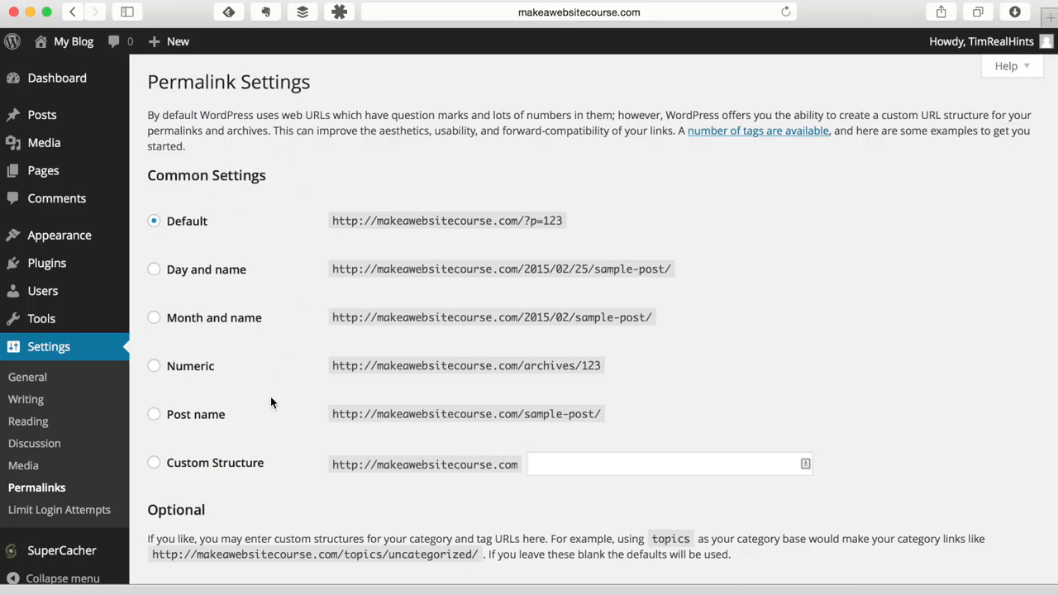
- Switch the permalink structure from Default to Post name (/%postname%/) and save
{"action": "left_click", "coordinate": [207, 422]}
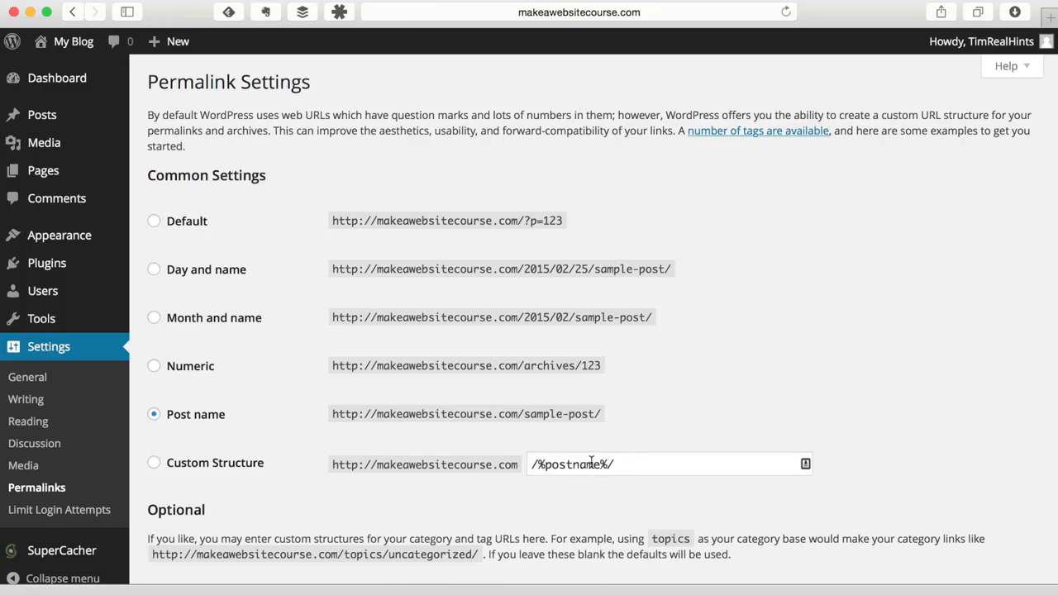
{"action": "scroll", "coordinate": [331, 436], "scroll_direction": "down", "scroll_amount": 5}
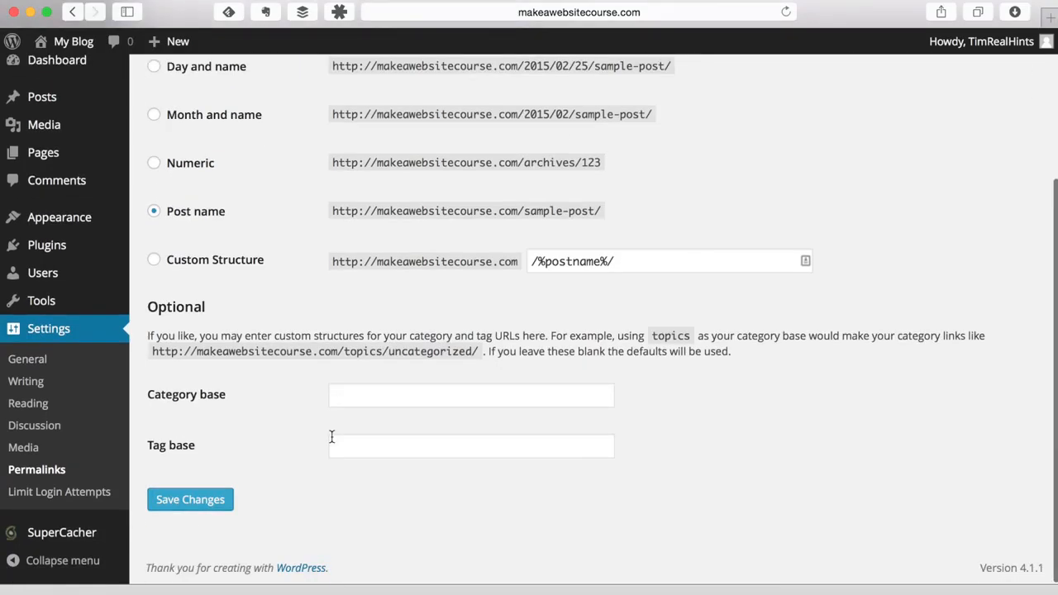
{"action": "left_click", "coordinate": [220, 509]}
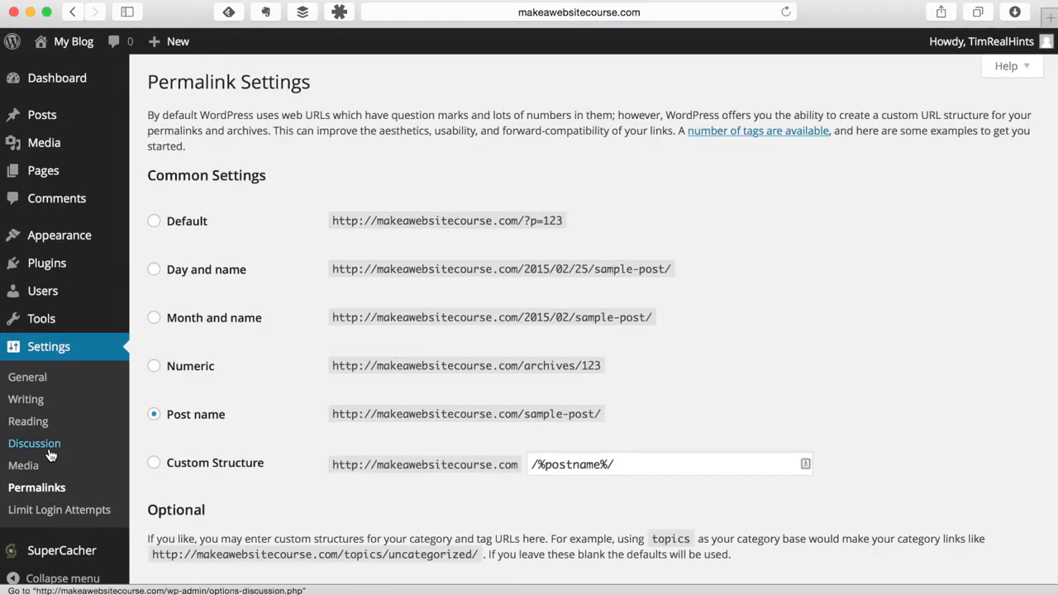
- In General Settings, set the site title 'Make A Website Course' and tagline 'An easy guide to building your first website'
{"action": "left_click", "coordinate": [33, 383]}
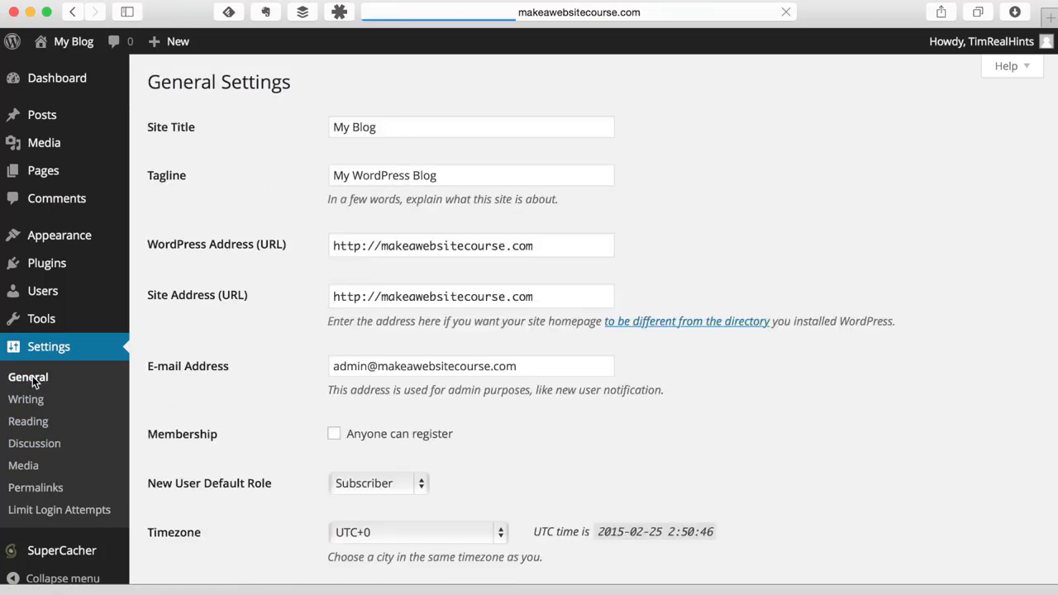
{"action": "triple_click", "coordinate": [423, 126]}
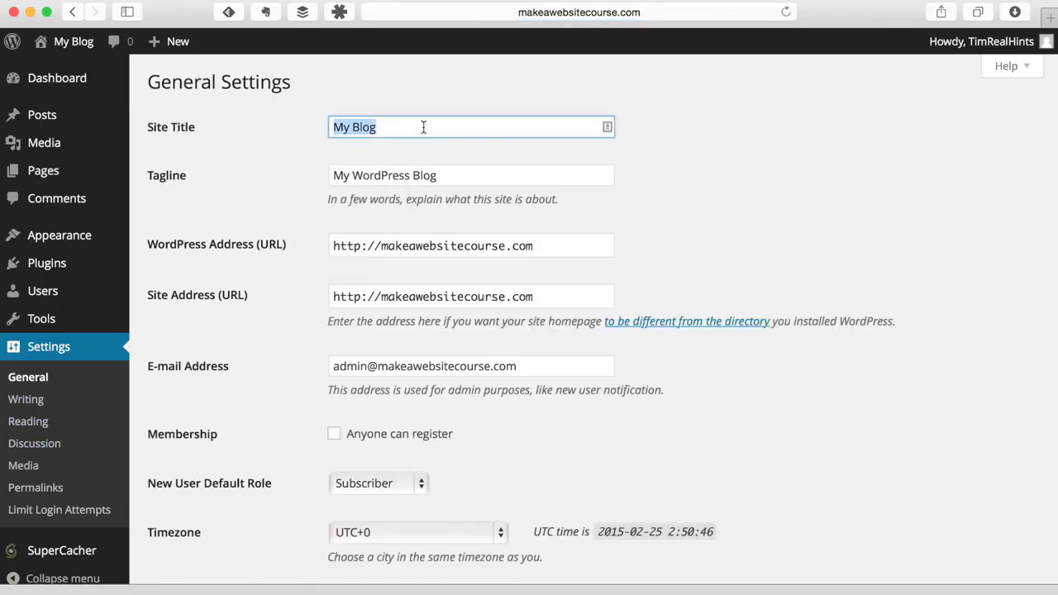
{"action": "type", "text": "Ma"}
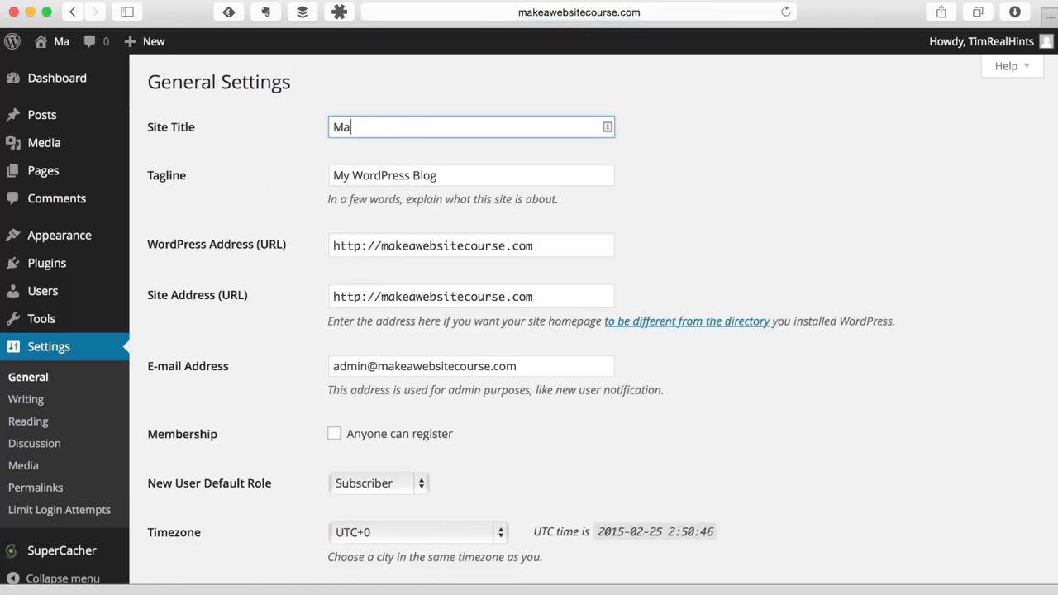
{"action": "type", "text": "ke a"}
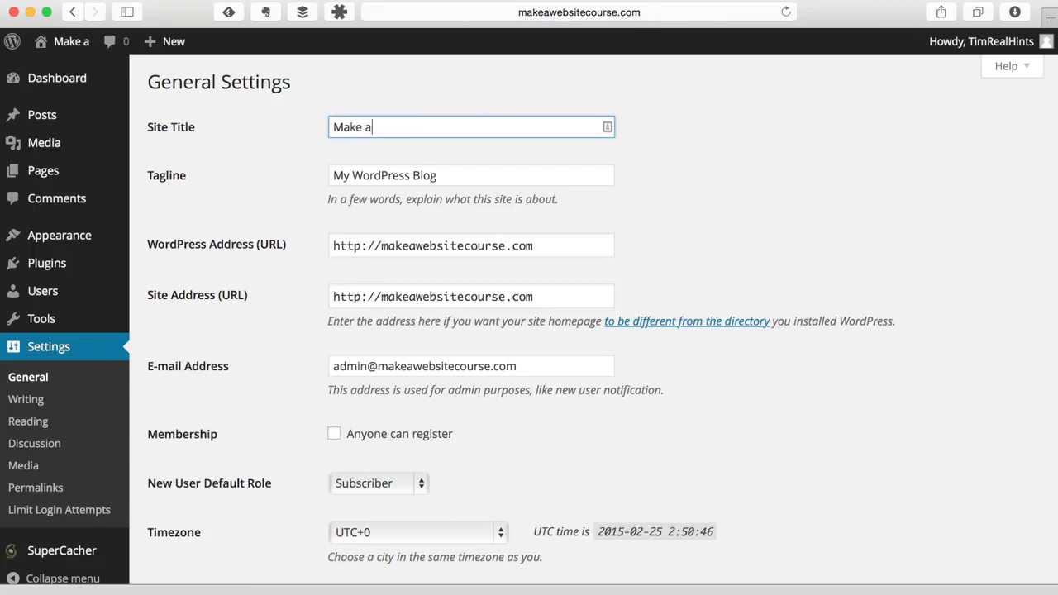
{"action": "key", "text": "BackSpace"}
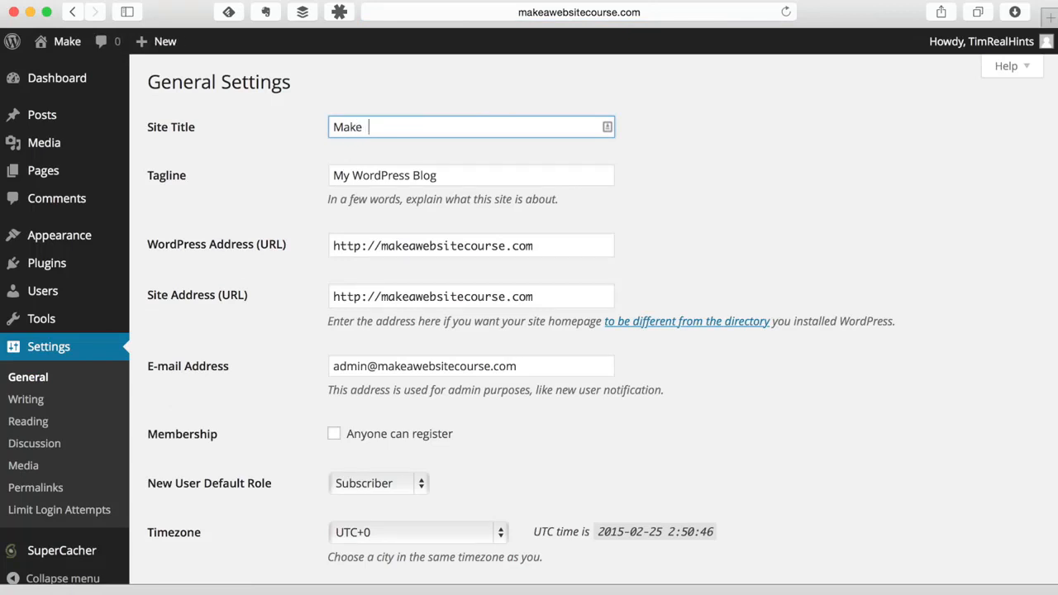
{"action": "type", "text": "A W"}
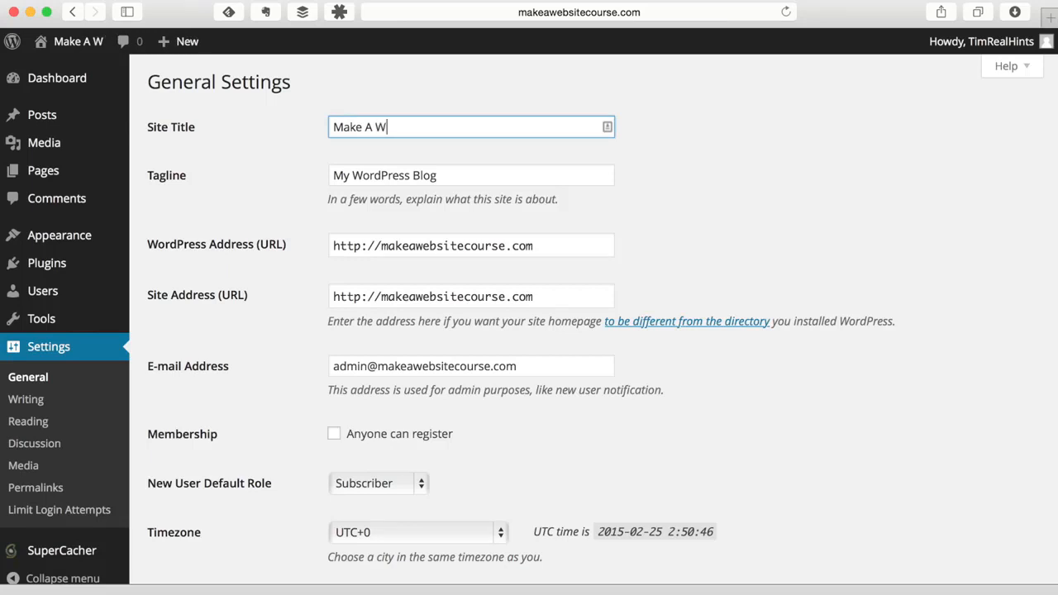
{"action": "type", "text": "ebsite Course"}
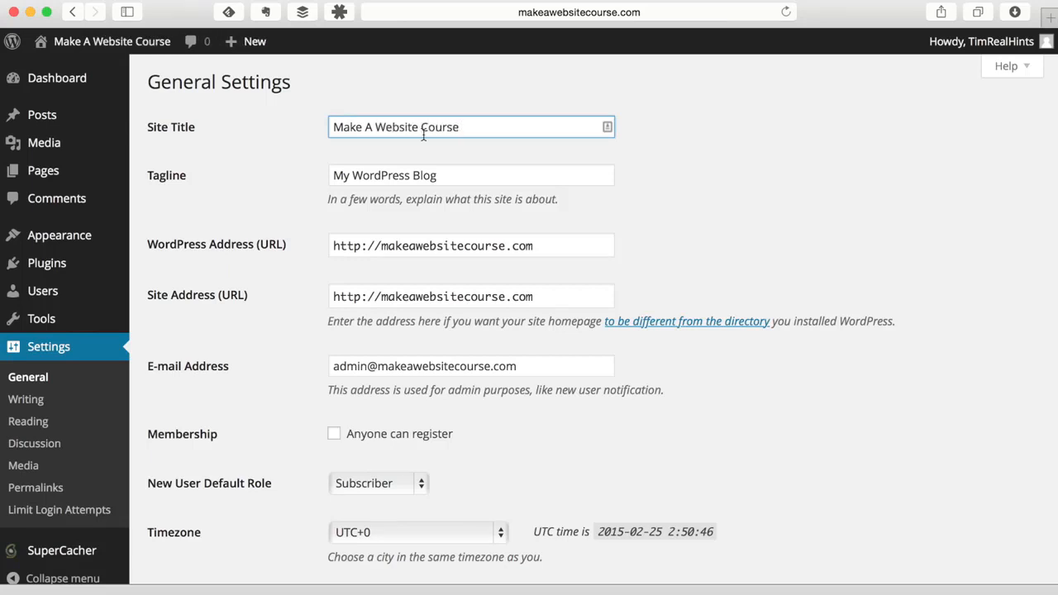
{"action": "key", "text": "Tab"}
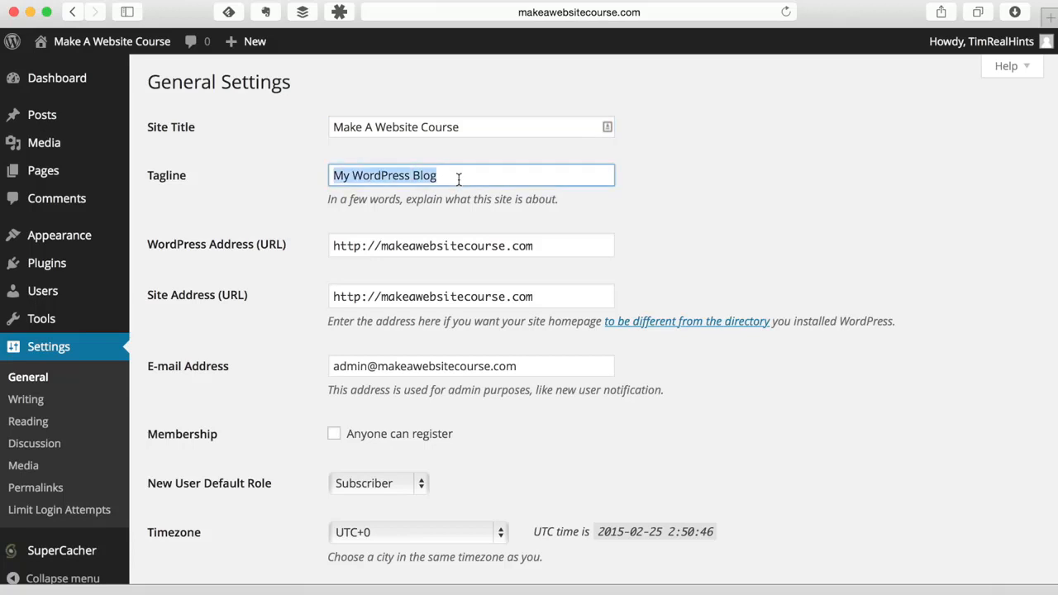
{"action": "key", "text": "BackSpace"}
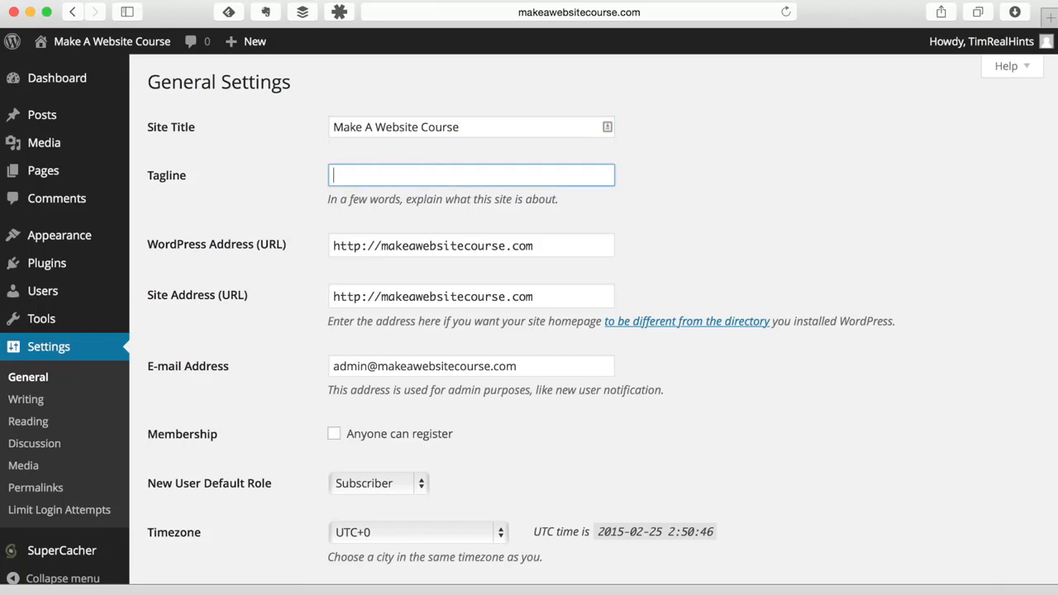
{"action": "type", "text": "An easy guide to building your first website"}
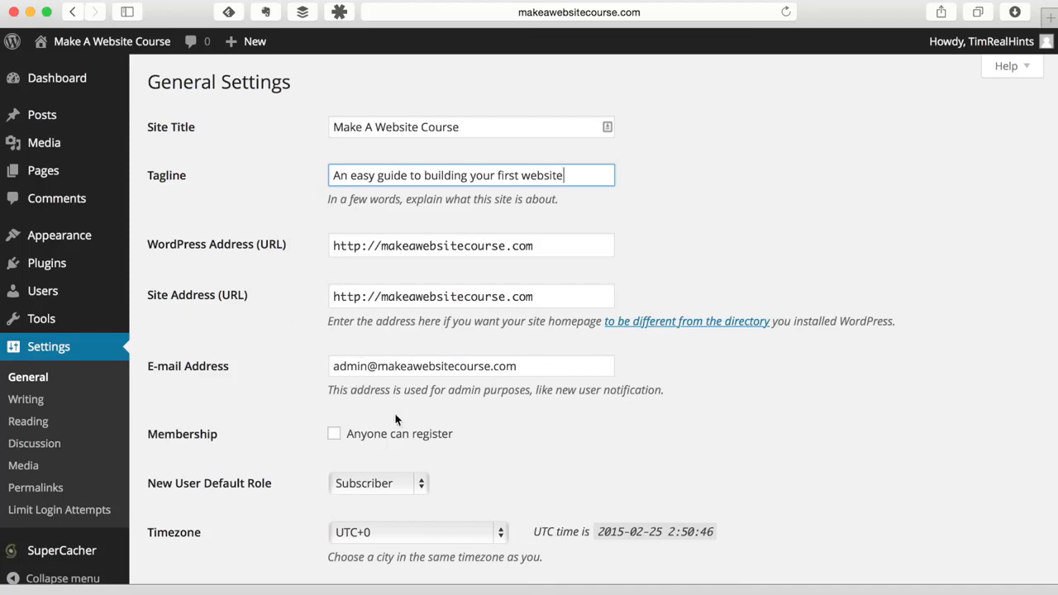
- Replace the admin e-mail with the owner's address and save the general settings
{"action": "left_click", "coordinate": [431, 367]}
{"action": "key", "text": "super+a"}
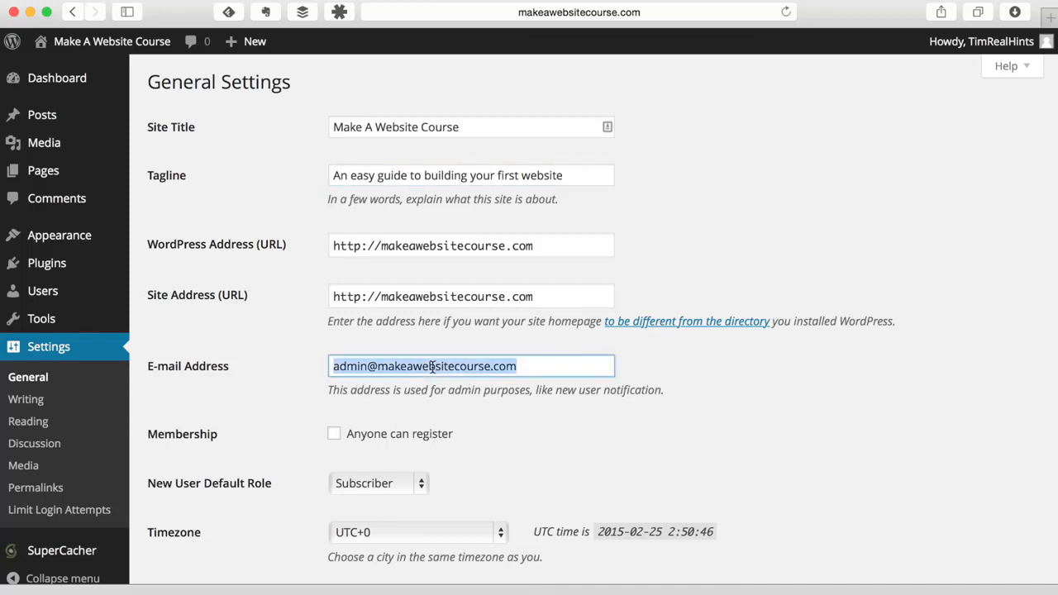
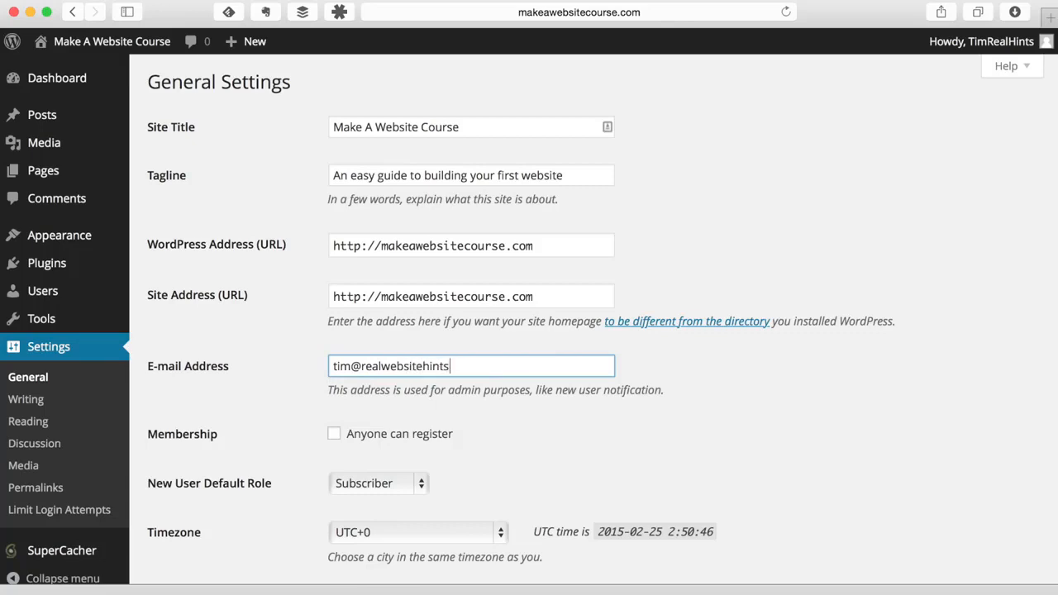
{"action": "scroll", "coordinate": [538, 402], "scroll_direction": "down", "scroll_amount": 1}
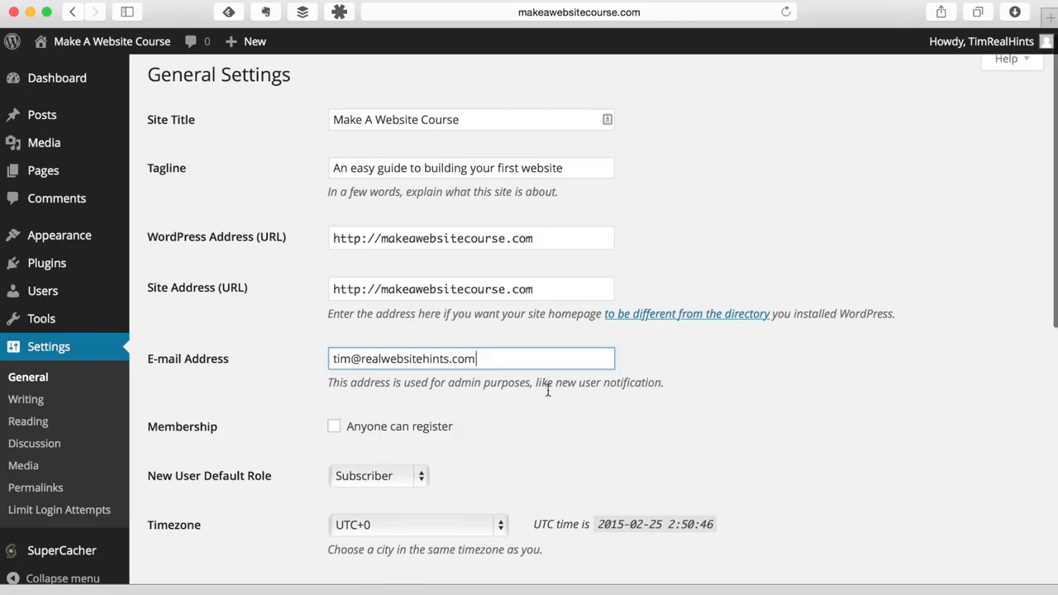
{"action": "scroll", "coordinate": [552, 355], "scroll_direction": "down", "scroll_amount": 10}
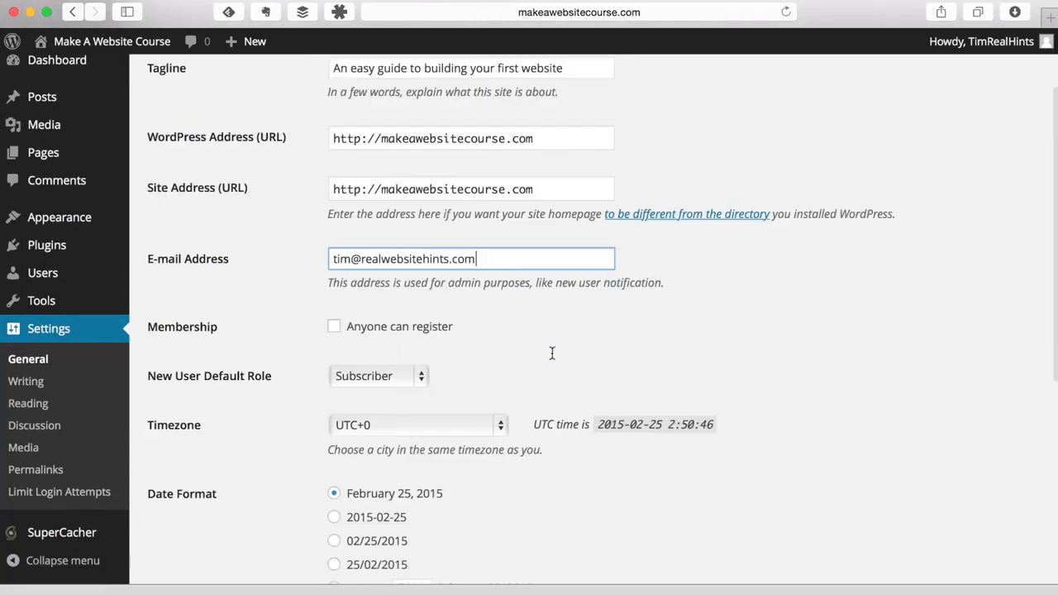
{"action": "left_click", "coordinate": [214, 501]}
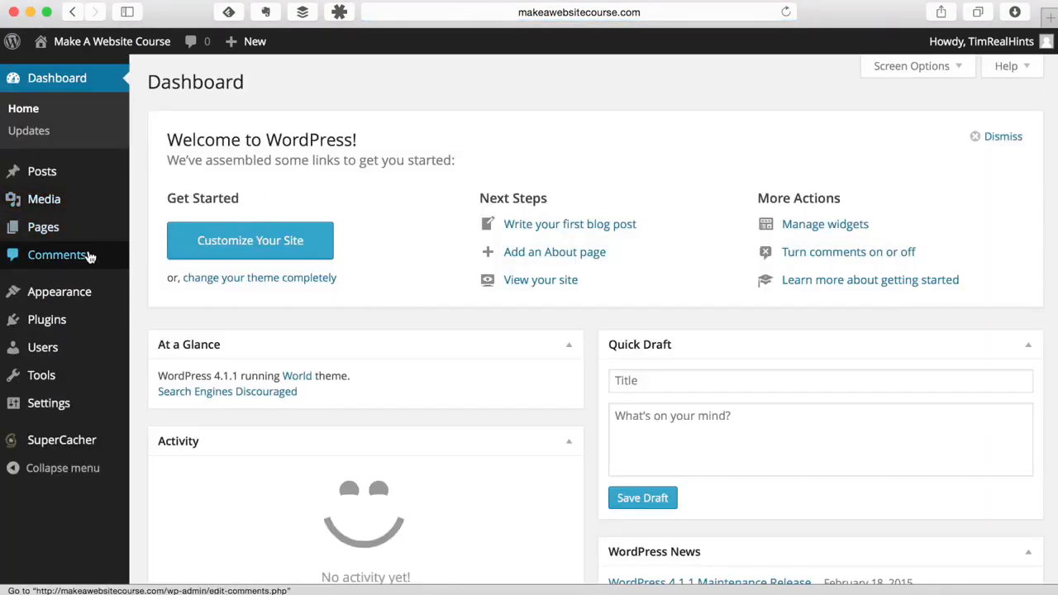
- Find the Twenty Fifteen card among the installed themes and activate it
{"action": "mouse_move", "coordinate": [78, 300]}
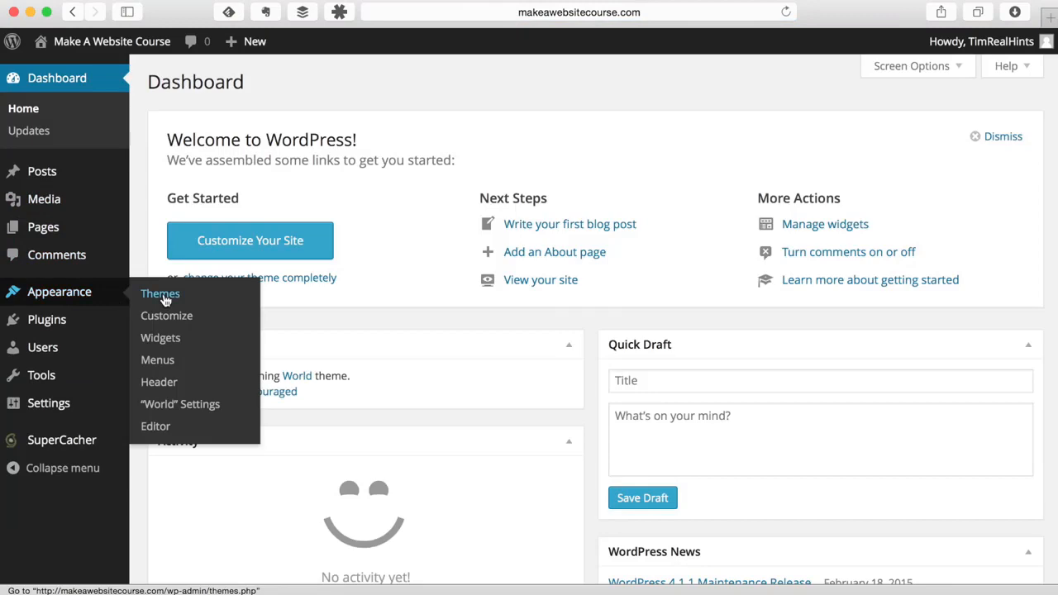
{"action": "left_click", "coordinate": [163, 298]}
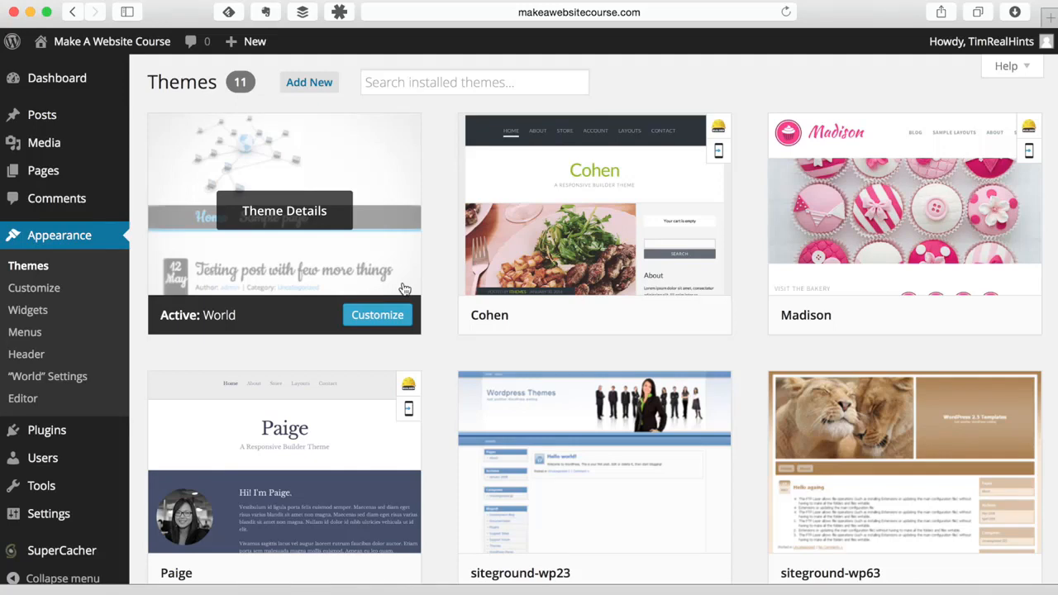
{"action": "scroll", "coordinate": [405, 289], "scroll_direction": "down", "scroll_amount": 7}
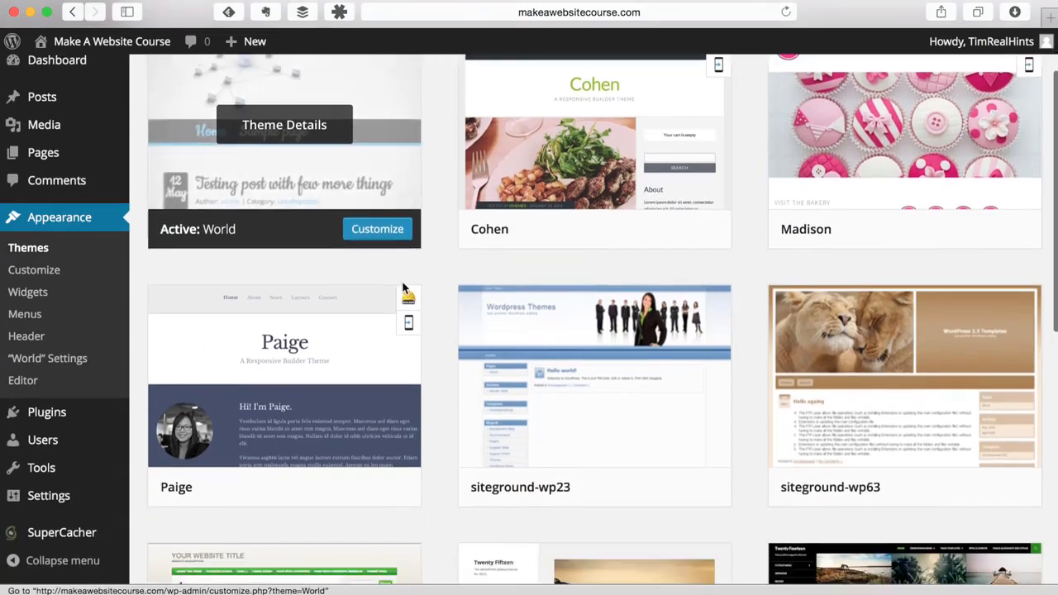
{"action": "scroll", "coordinate": [404, 288], "scroll_direction": "down", "scroll_amount": 1}
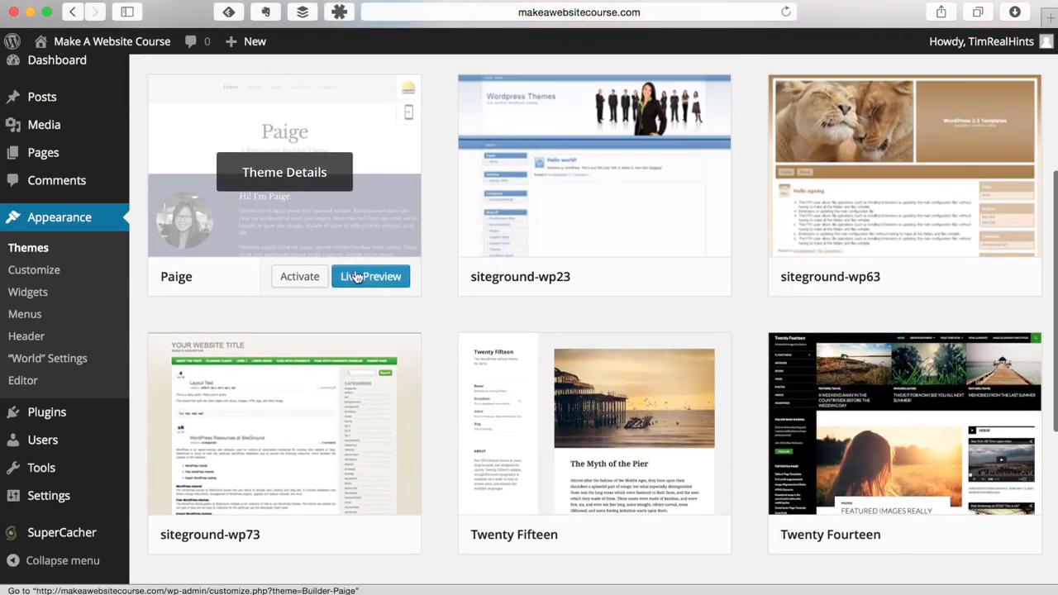
{"action": "scroll", "coordinate": [449, 288], "scroll_direction": "down", "scroll_amount": 2}
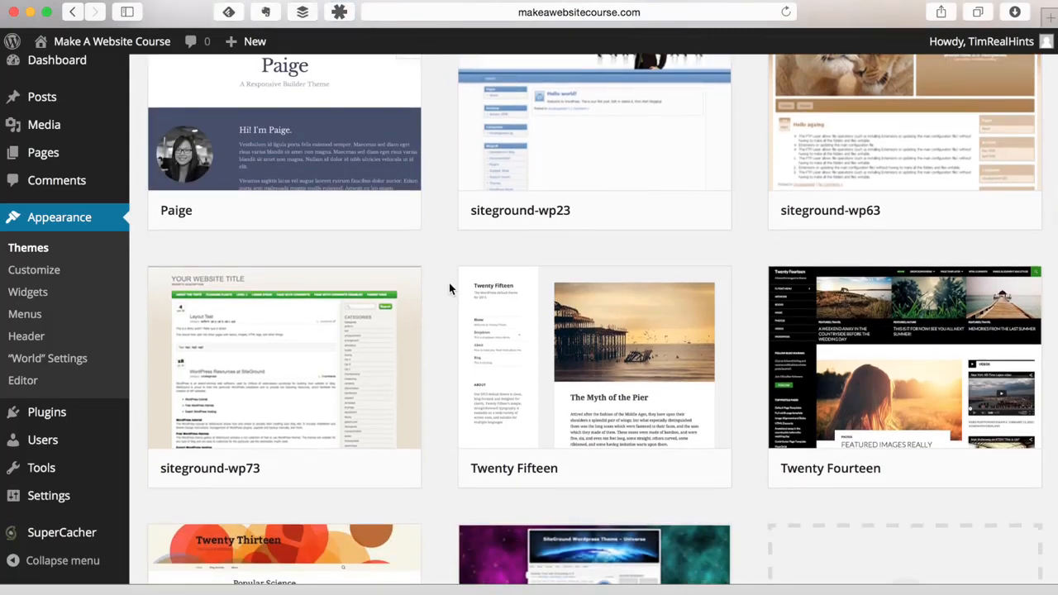
{"action": "mouse_move", "coordinate": [471, 281]}
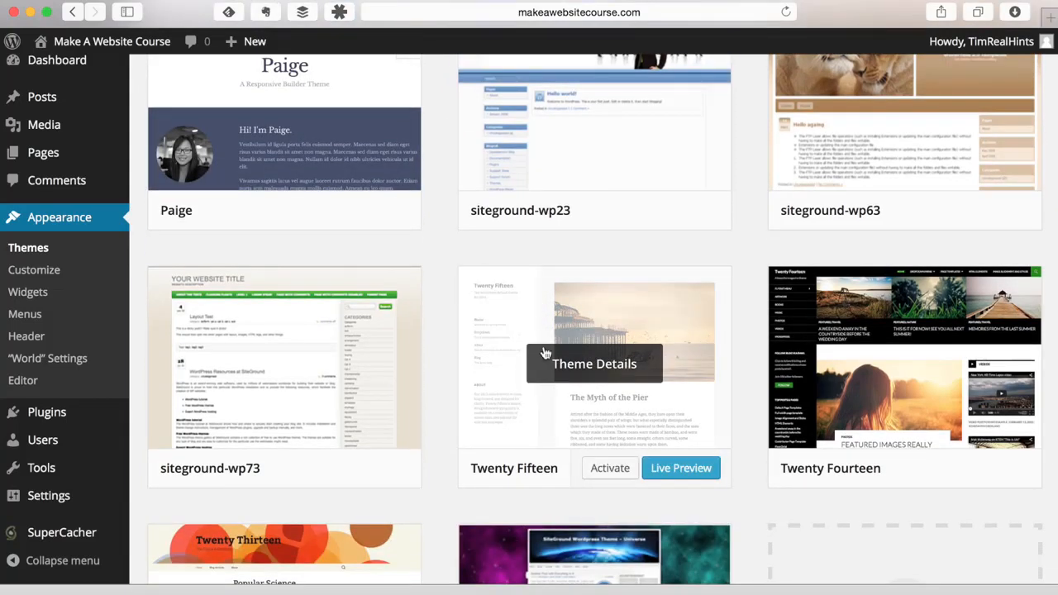
{"action": "left_click", "coordinate": [610, 469]}
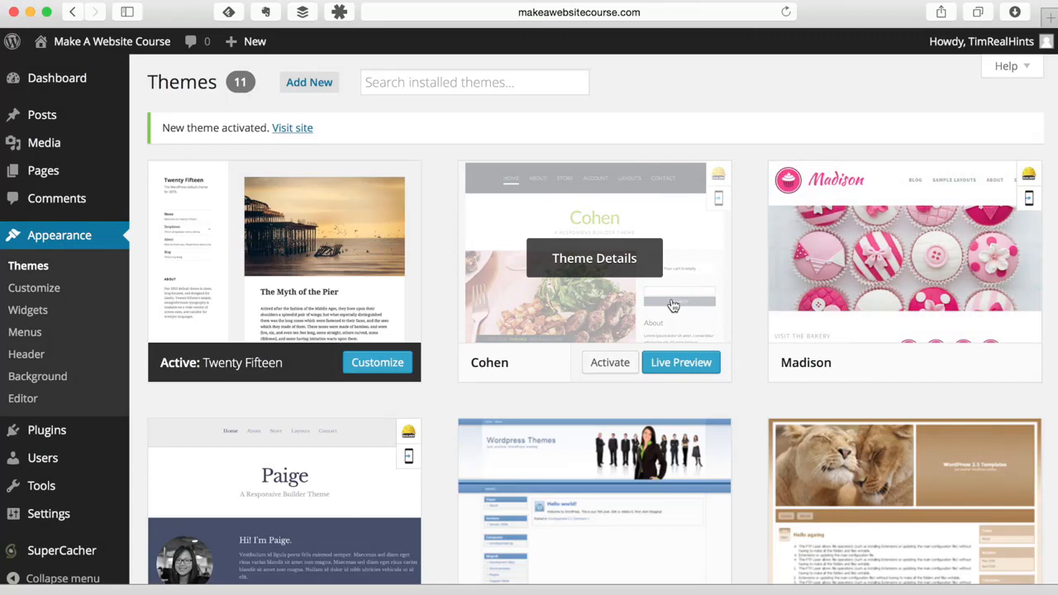
- Delete the Cohen theme from its theme details
{"action": "left_click", "coordinate": [599, 268]}
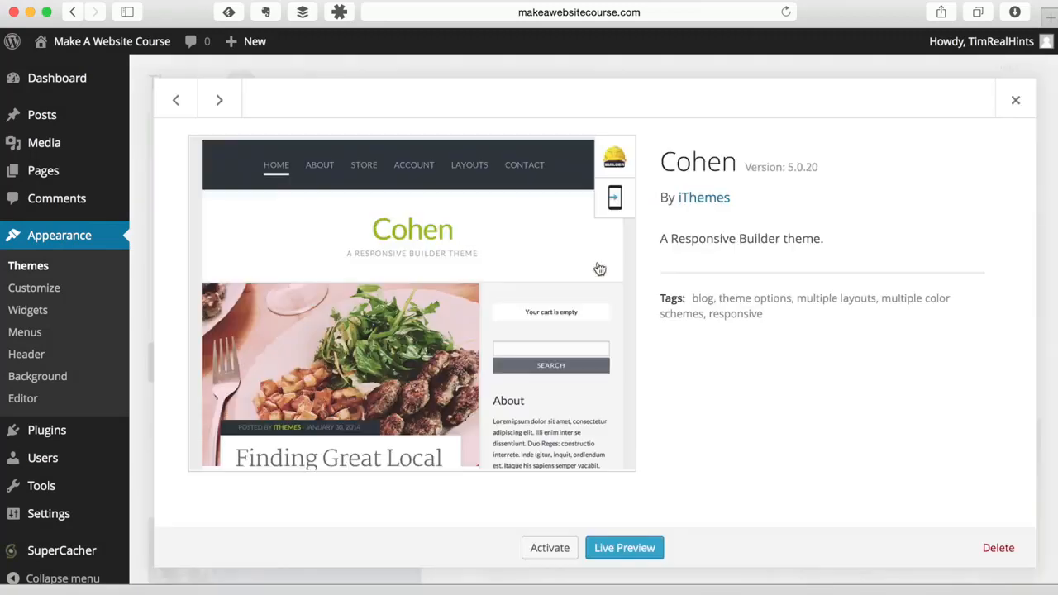
{"action": "left_click", "coordinate": [998, 549]}
{"action": "left_click", "coordinate": [650, 199]}
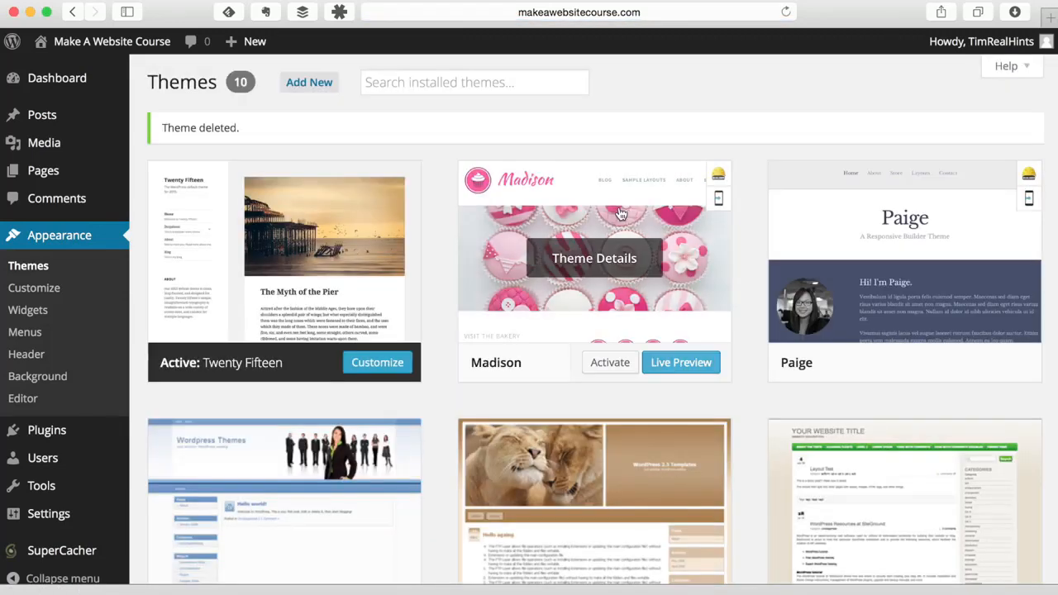
- Delete the Madison theme as well, leaving nine installed themes
{"action": "left_click", "coordinate": [622, 255]}
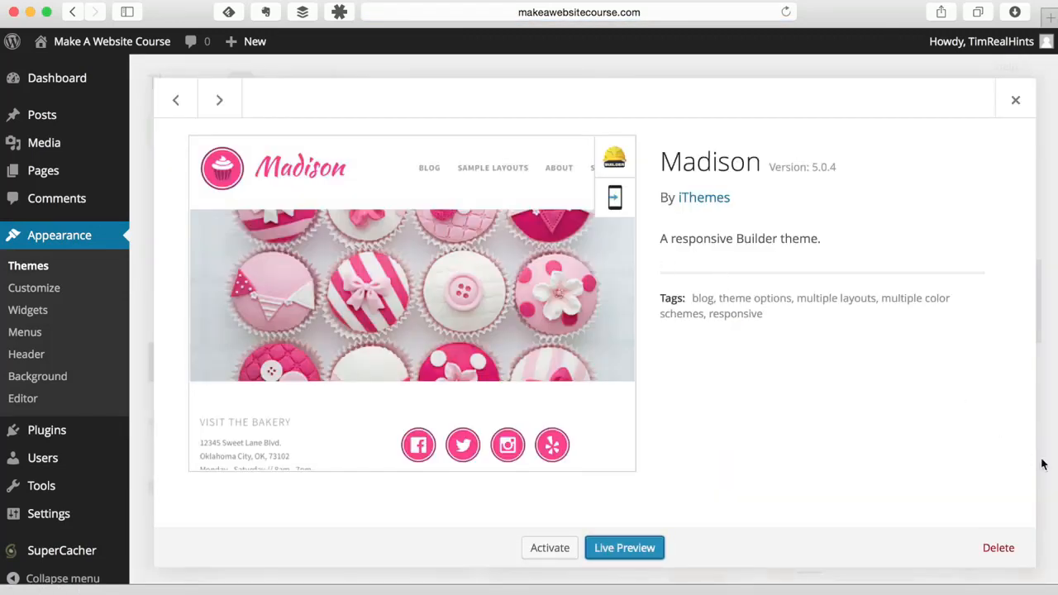
{"action": "left_click", "coordinate": [997, 548]}
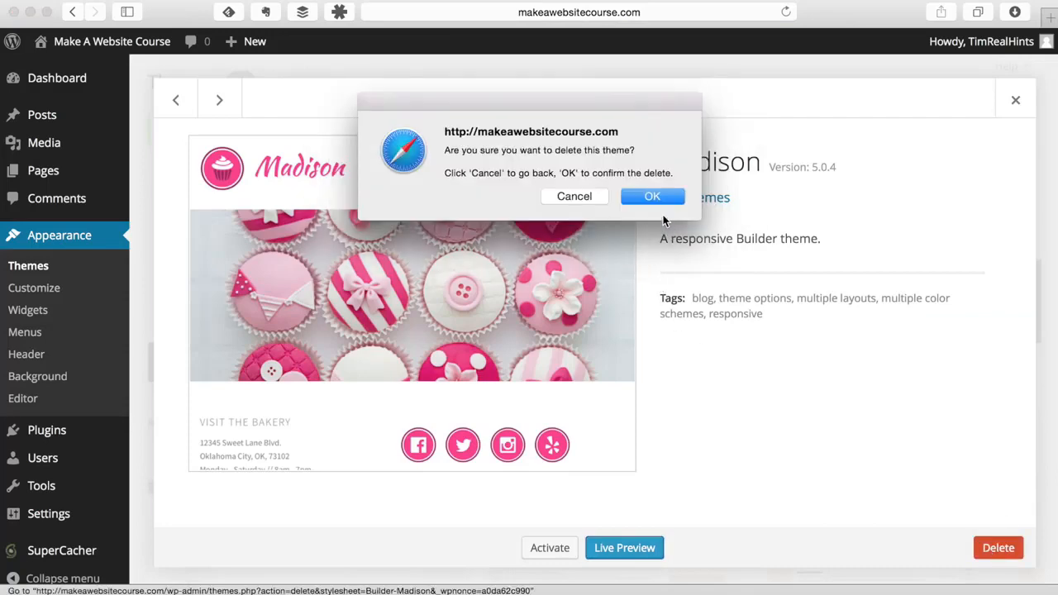
{"action": "left_click", "coordinate": [651, 196]}
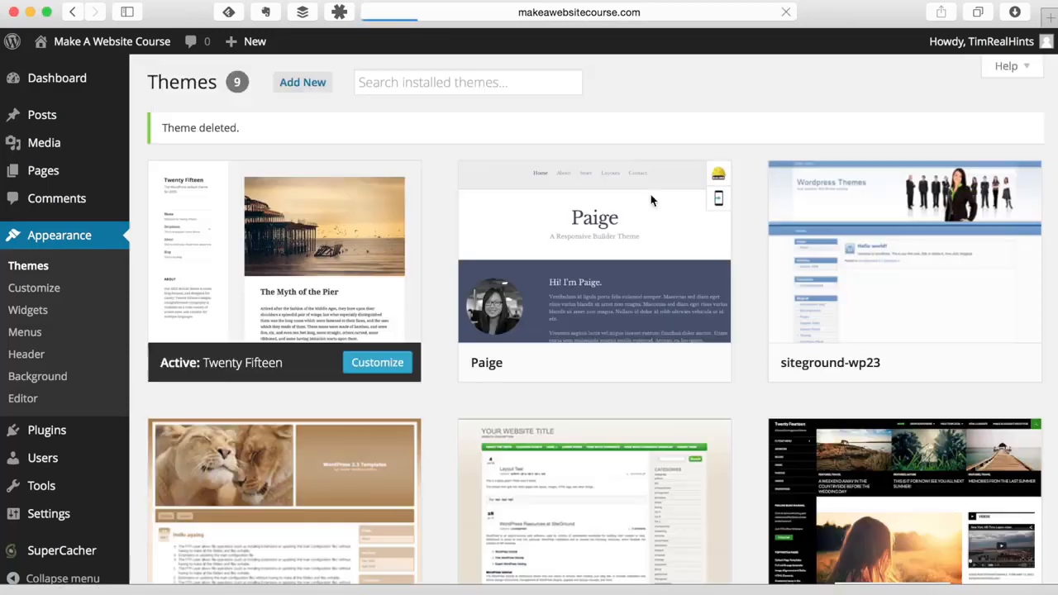
{"action": "scroll", "coordinate": [825, 270], "scroll_direction": "down", "scroll_amount": 4}
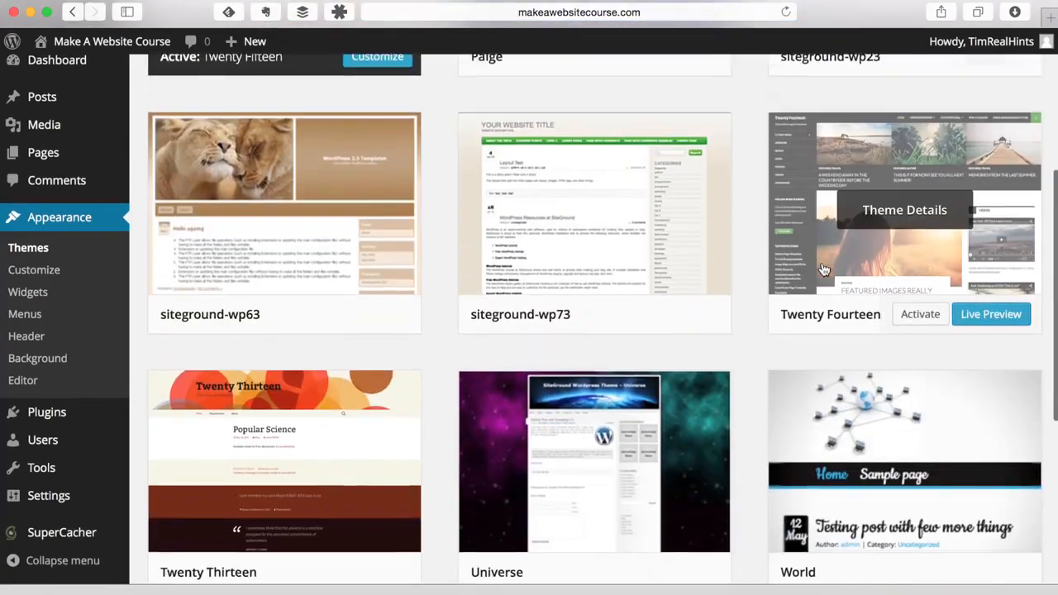
{"action": "scroll", "coordinate": [825, 269], "scroll_direction": "up", "scroll_amount": 4}
{"action": "scroll", "coordinate": [276, 247], "scroll_direction": "down", "scroll_amount": 4}
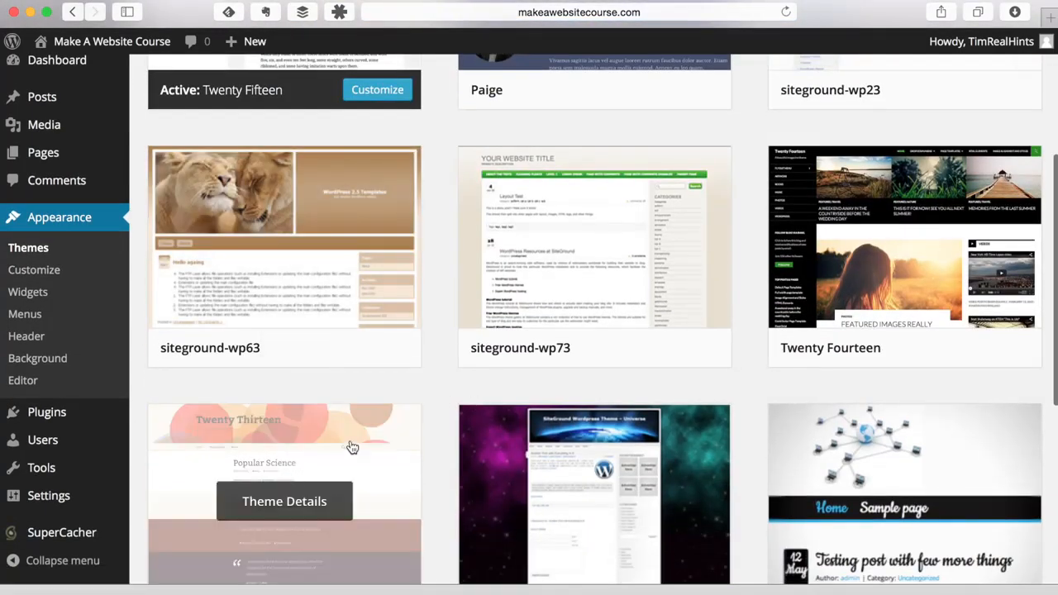
{"action": "scroll", "coordinate": [402, 373], "scroll_direction": "down", "scroll_amount": 4}
{"action": "scroll", "coordinate": [403, 377], "scroll_direction": "up", "scroll_amount": 6}
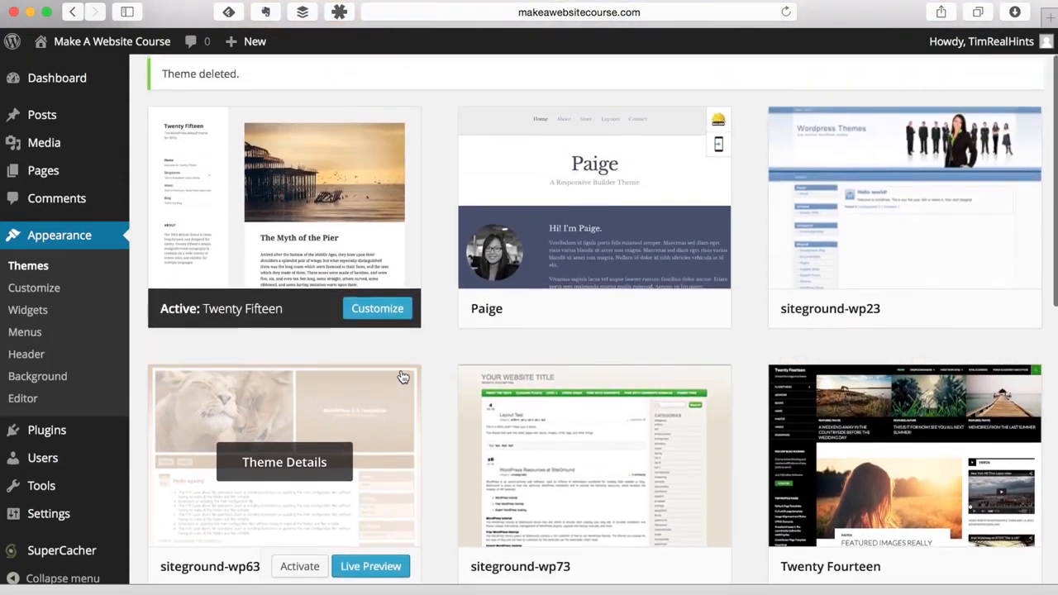